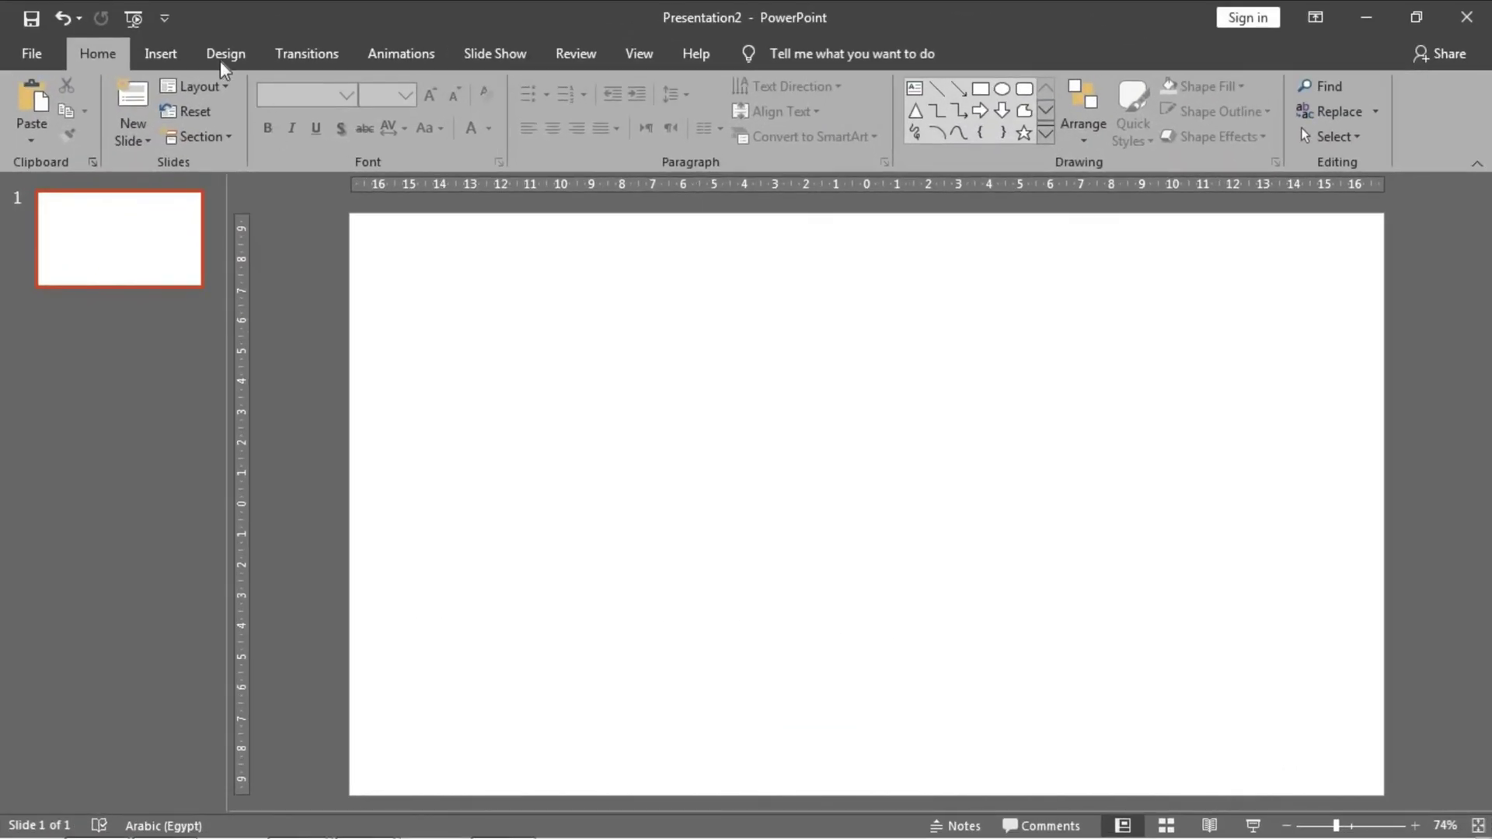
Open the Record Sound window from Insert > Audio and cancel it
left_click(160, 53)
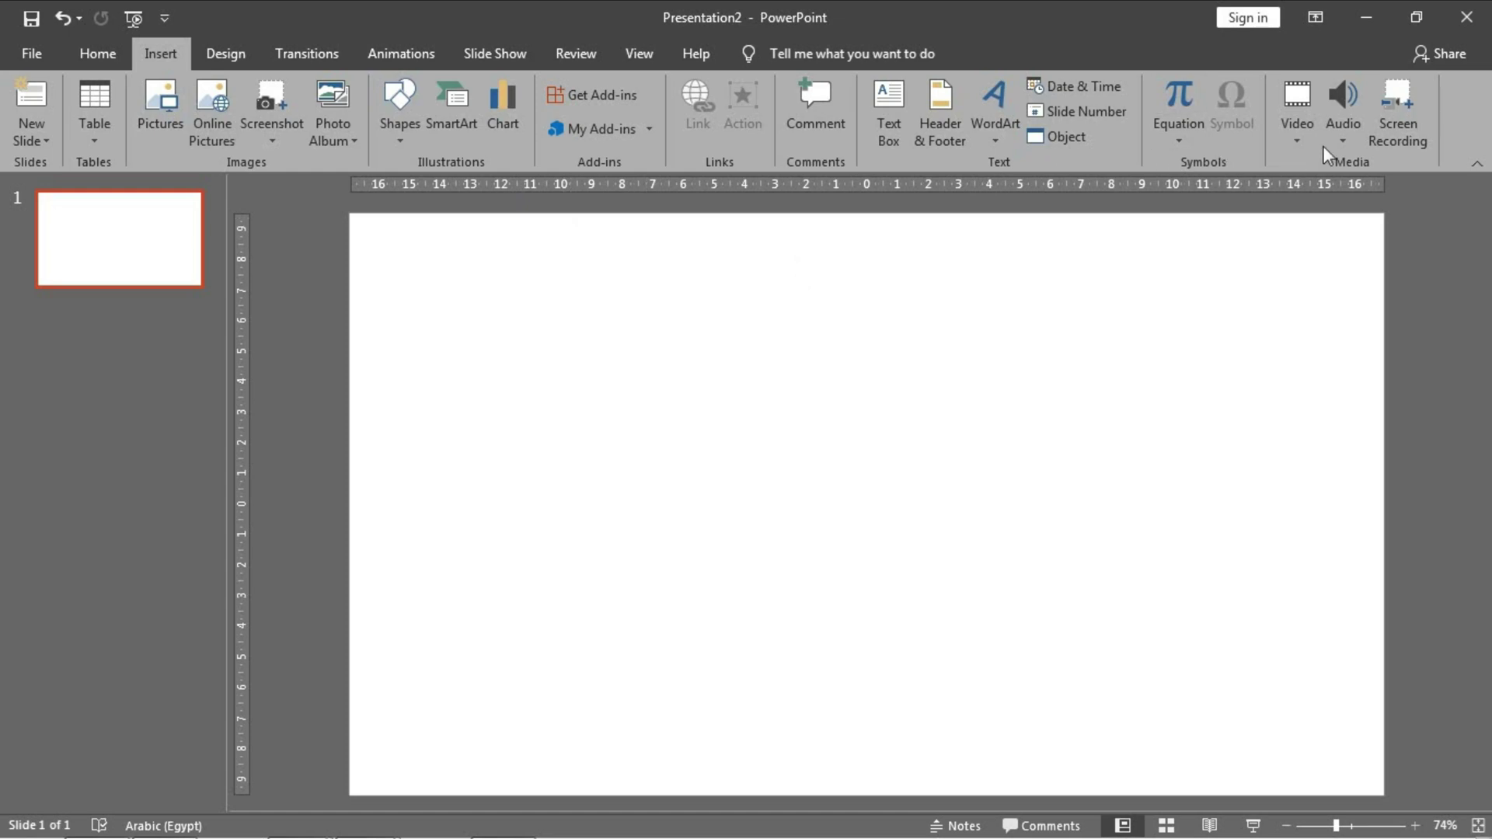
left_click(1342, 132)
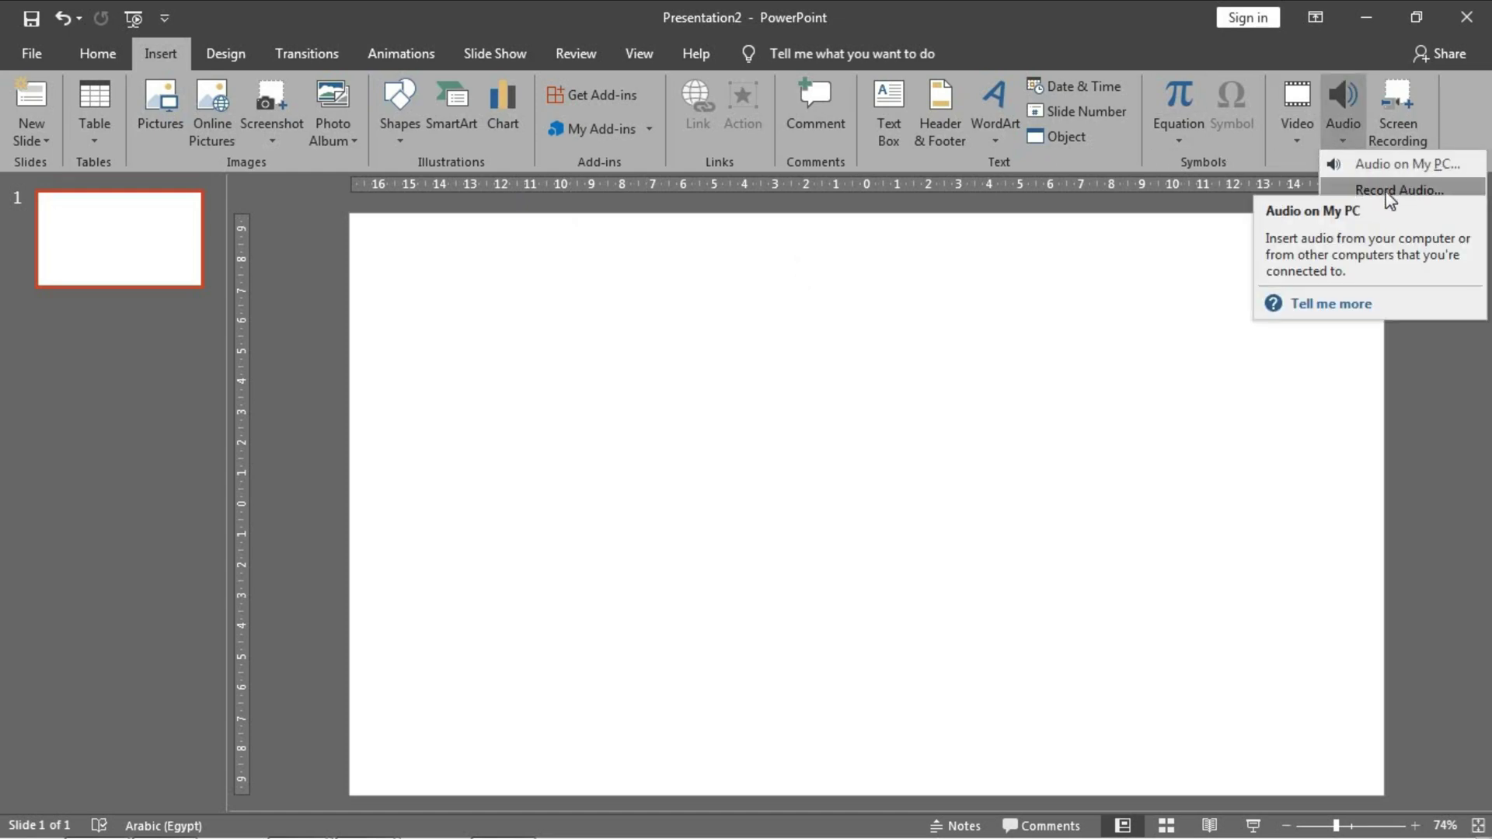
left_click(1381, 192)
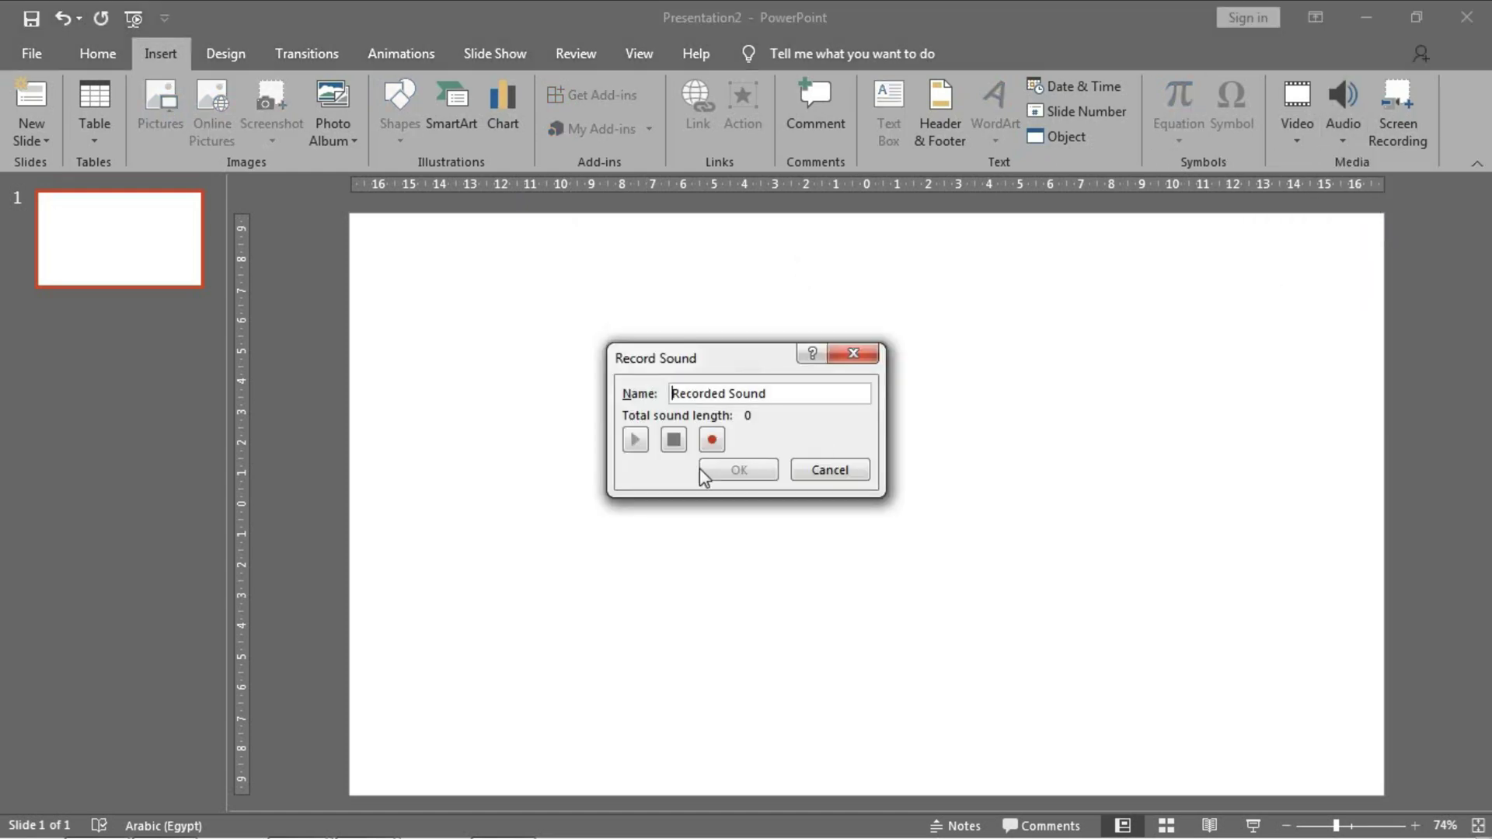
left_click(829, 470)
Insert the mp3 'The Joint is Jumpin' from the computer onto slide 1
left_click(1343, 132)
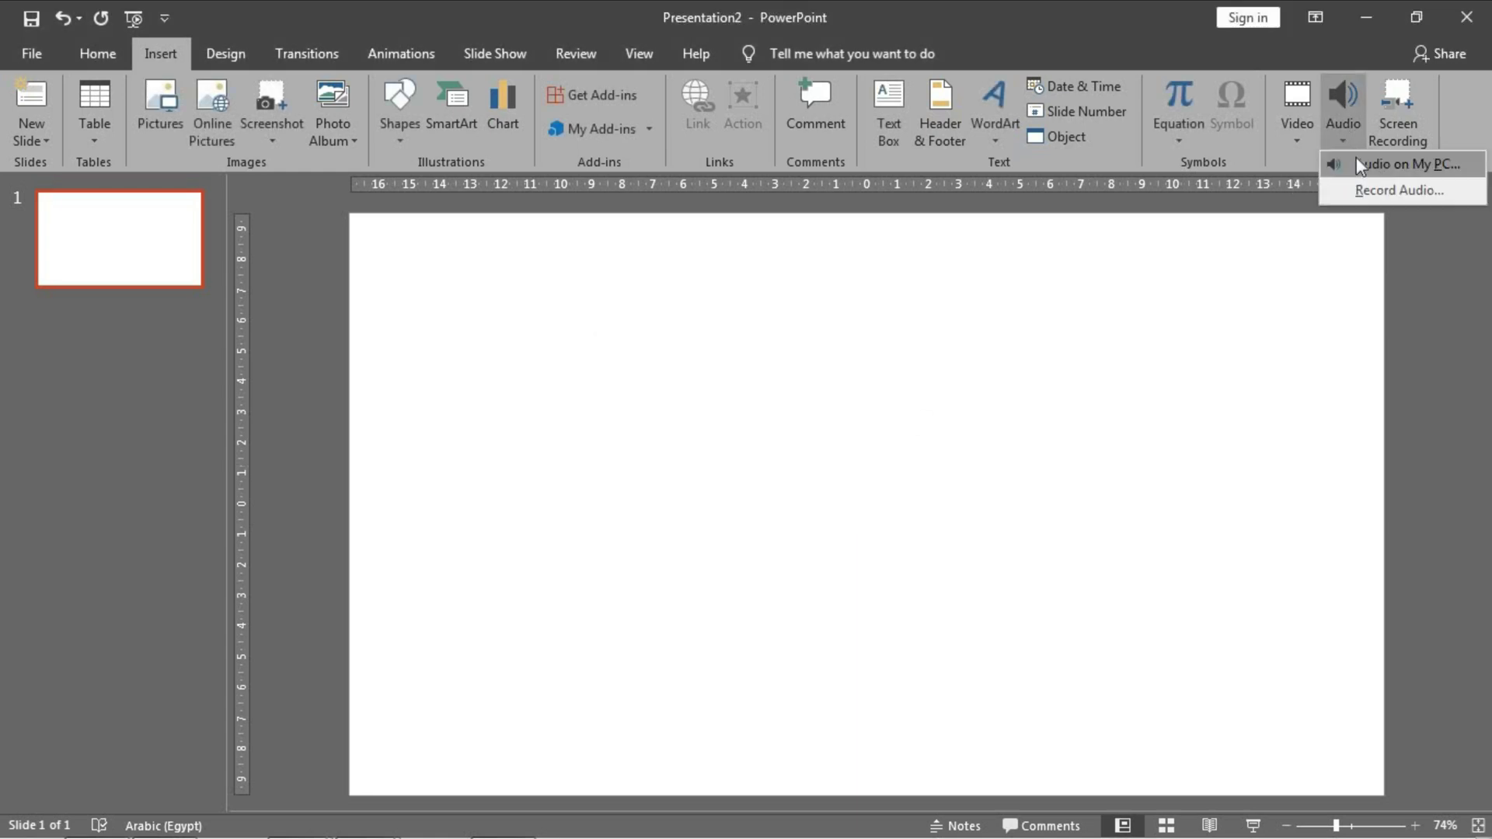
left_click(1356, 162)
left_click(293, 152)
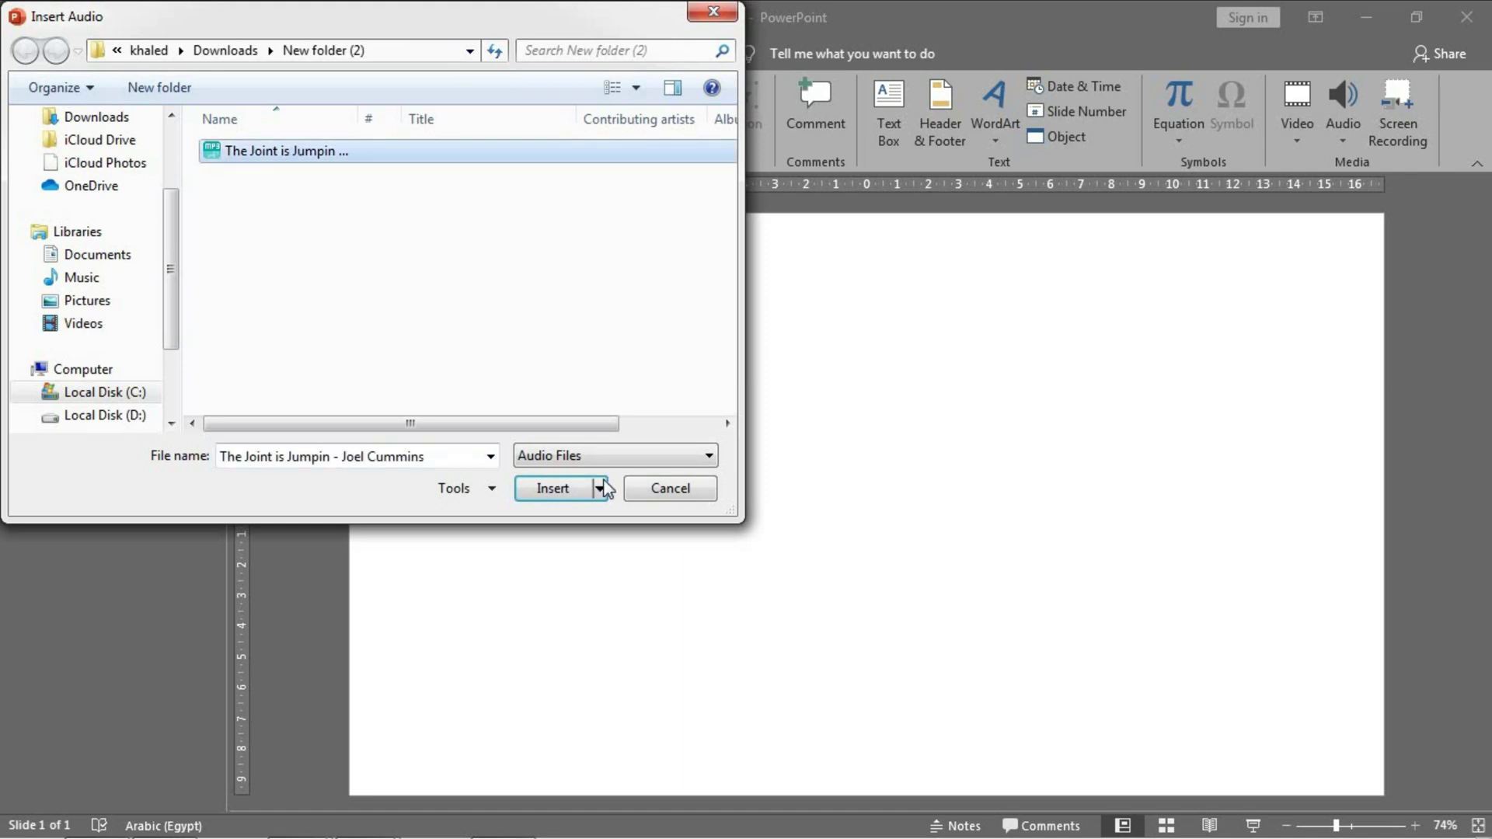
left_click(556, 488)
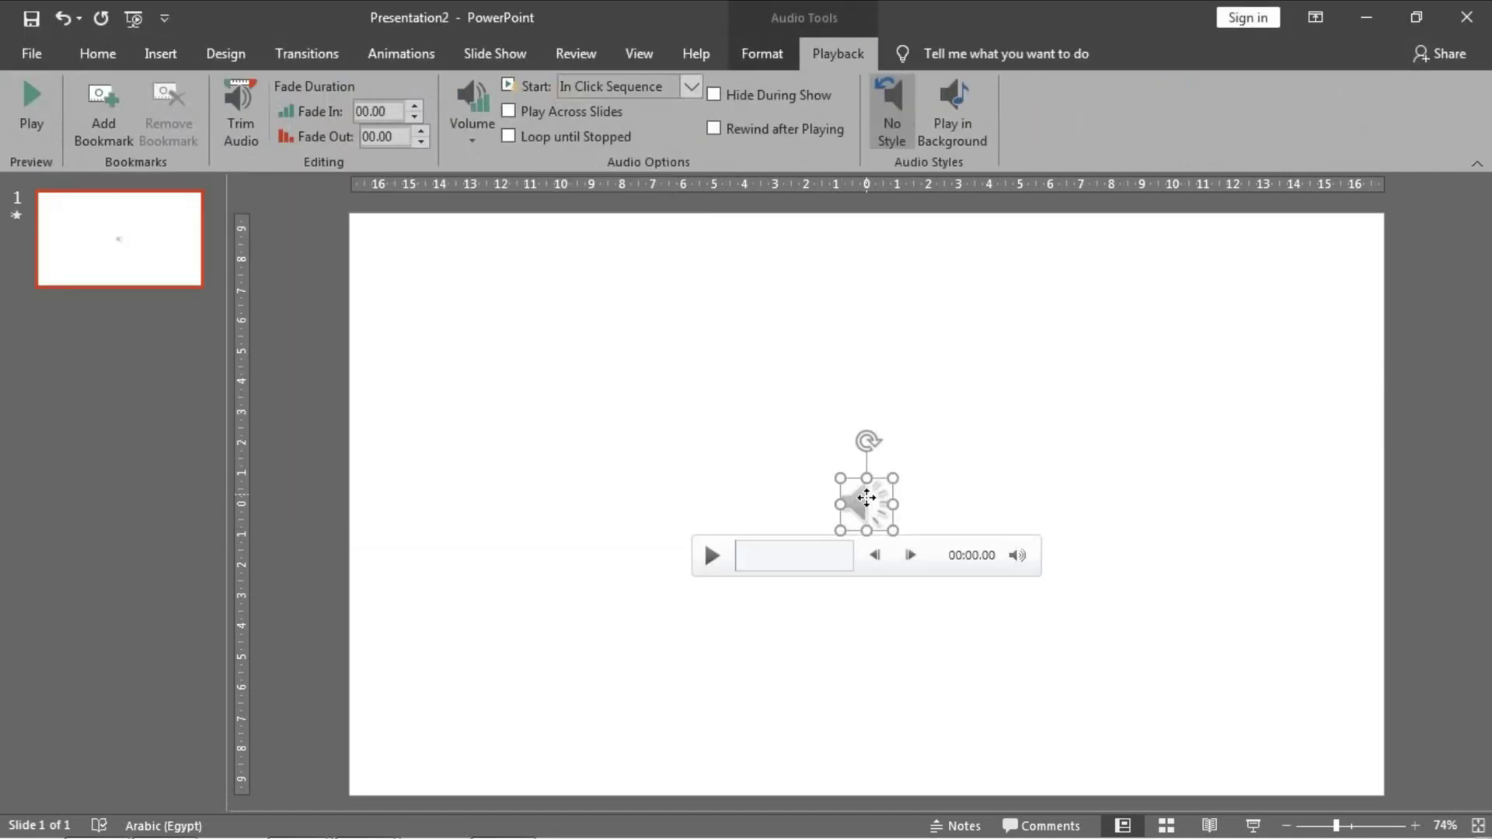
Nudge the audio icon slightly left and bookmark the track at 00:30.91
left_click_drag(873, 501, 849, 505)
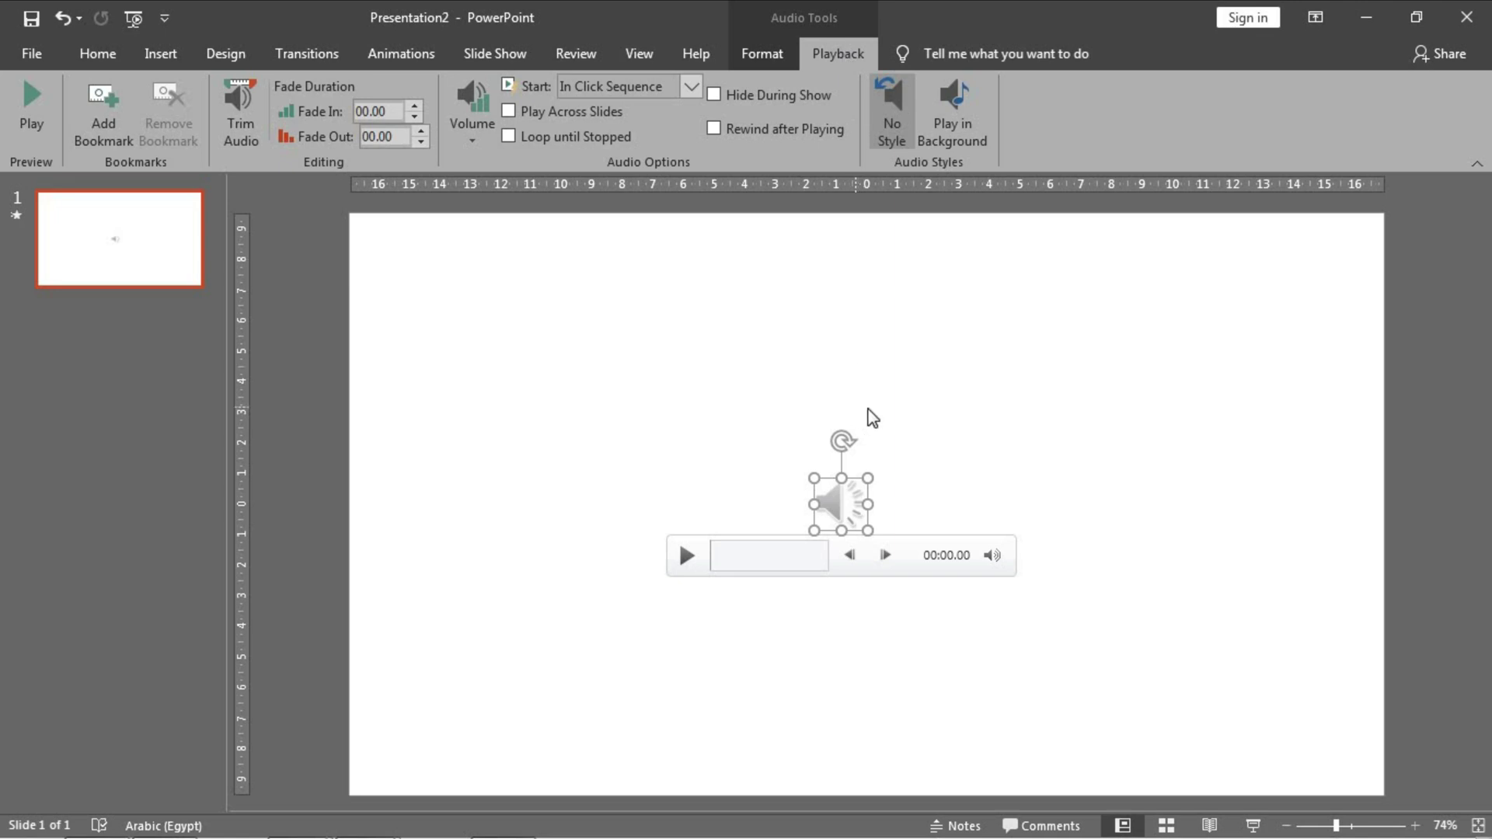
left_click(953, 412)
left_click(745, 556)
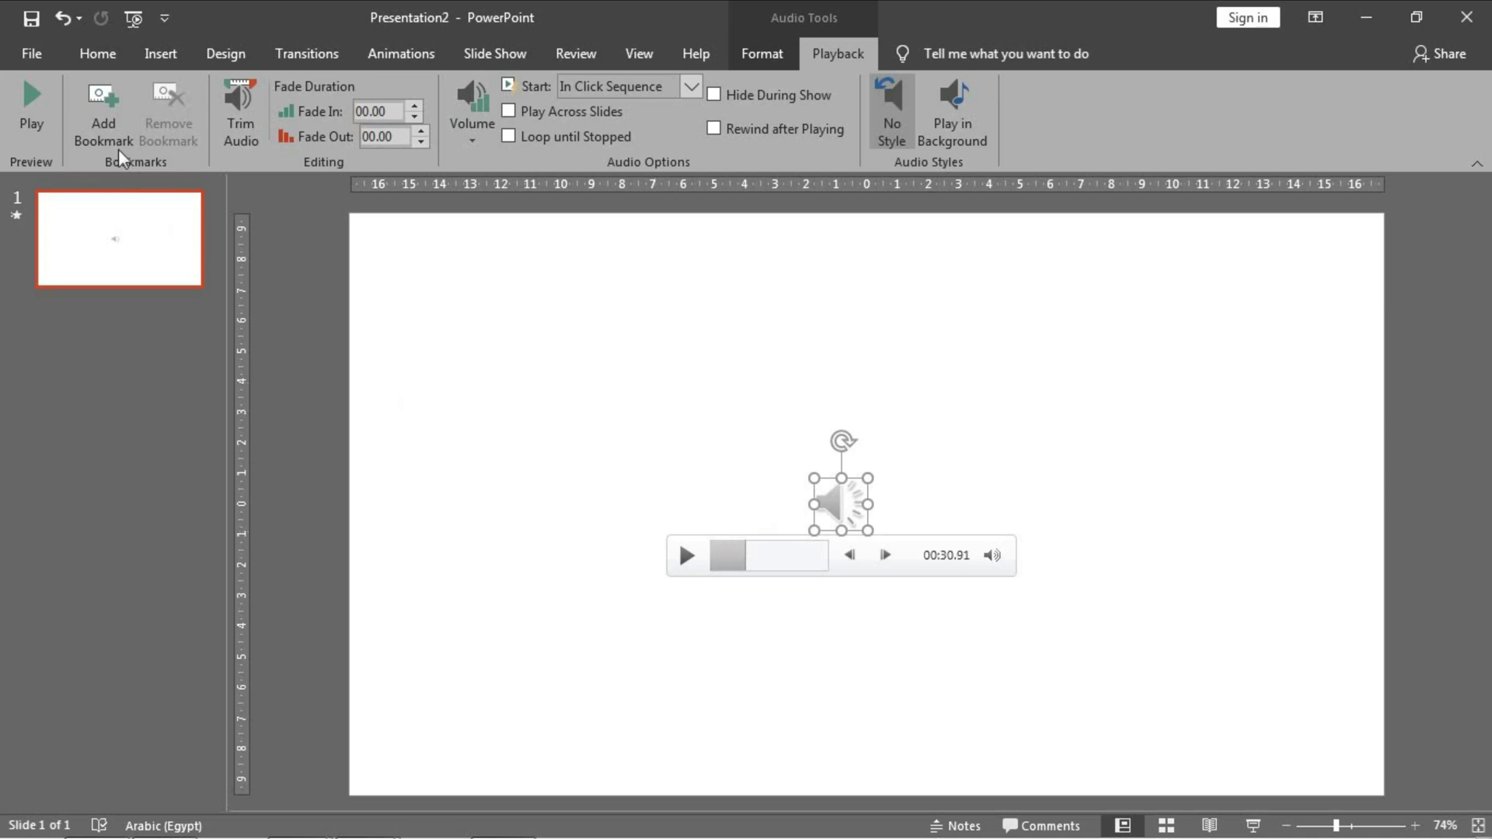
left_click(109, 123)
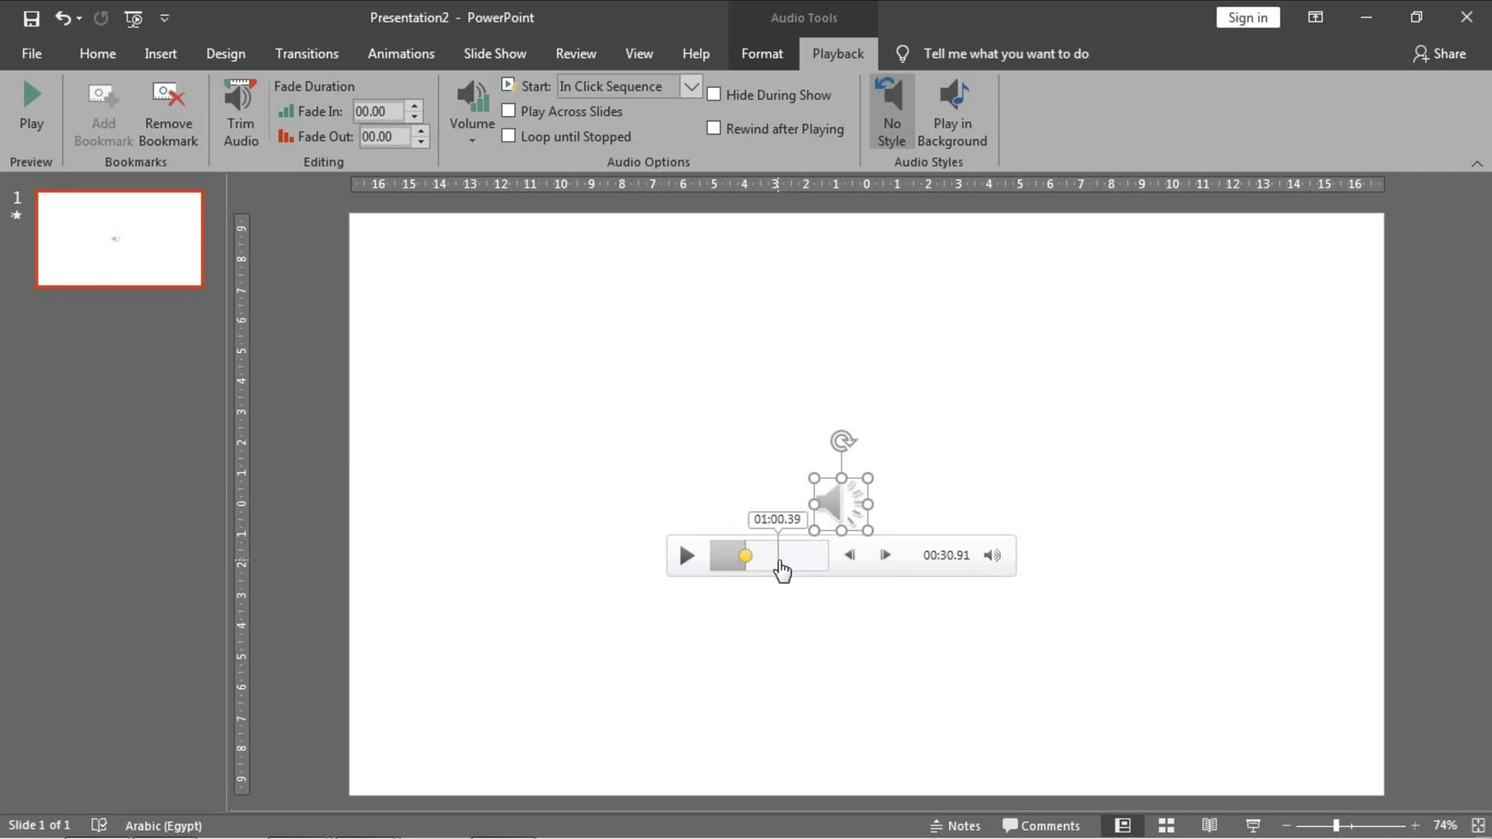
Add a second bookmark near the one-minute mark, then remove it again
left_click(779, 558)
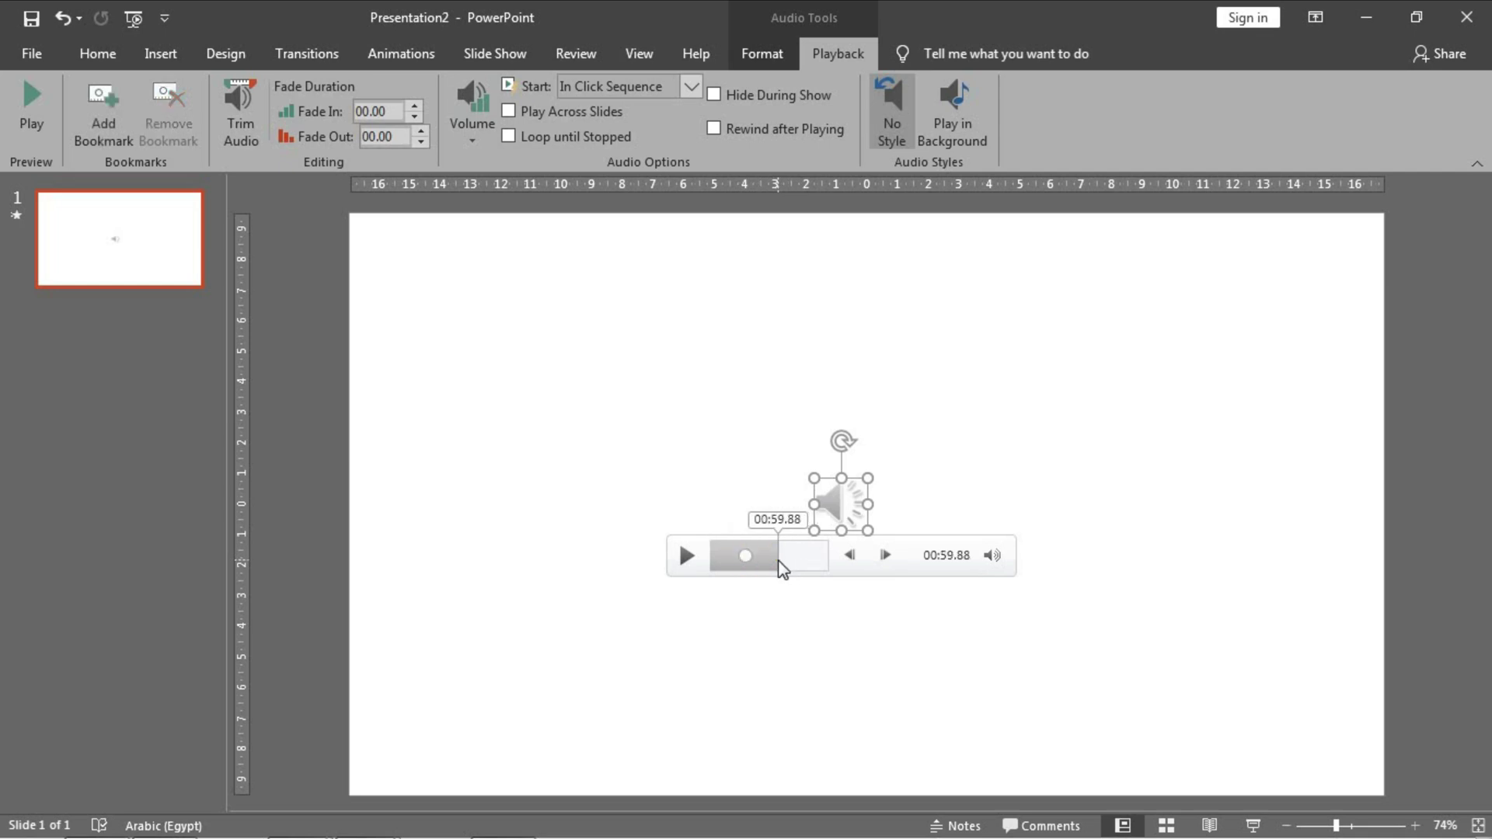
left_click(106, 130)
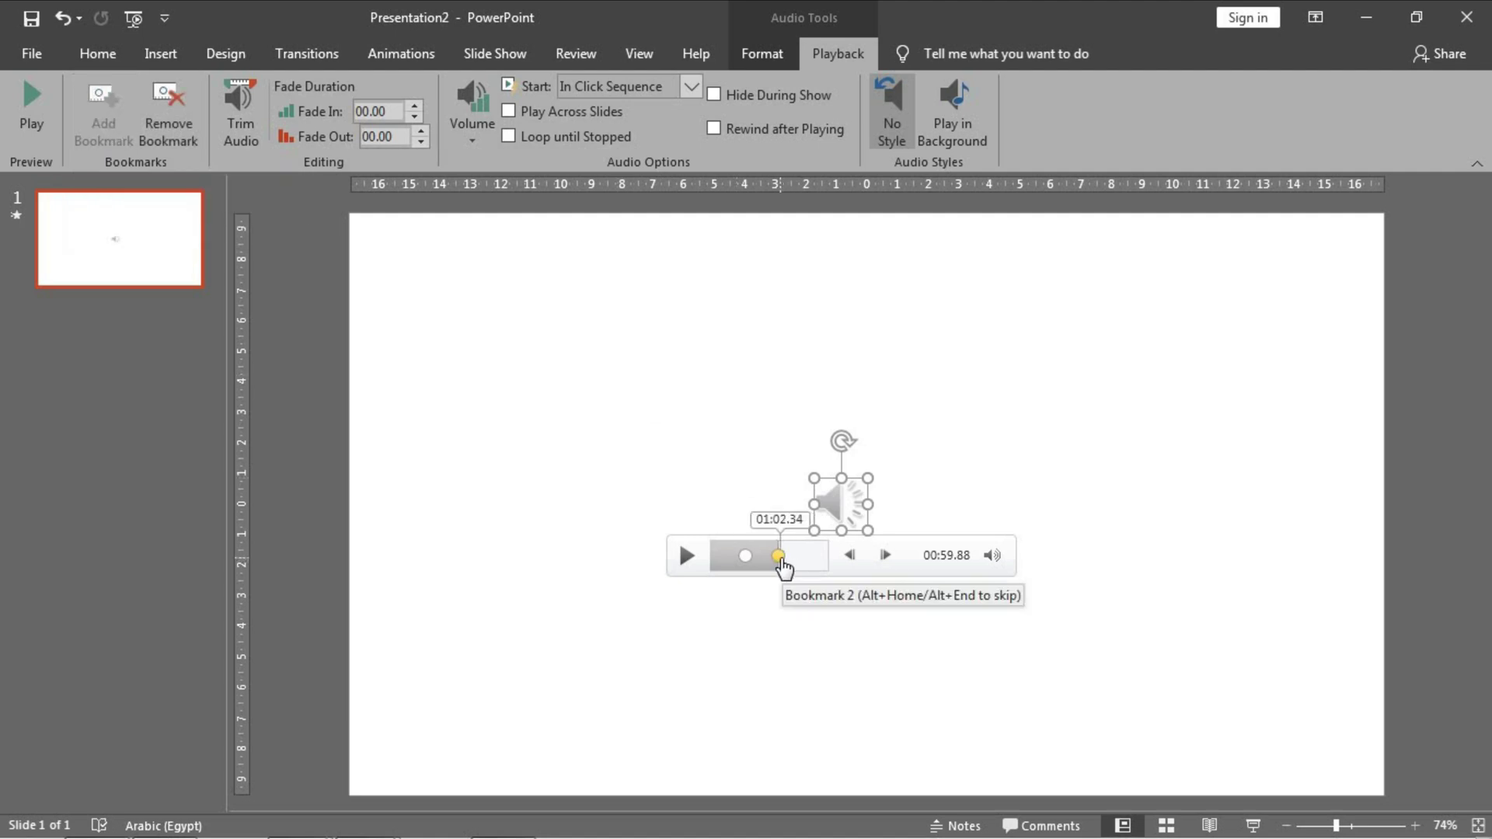
left_click(171, 132)
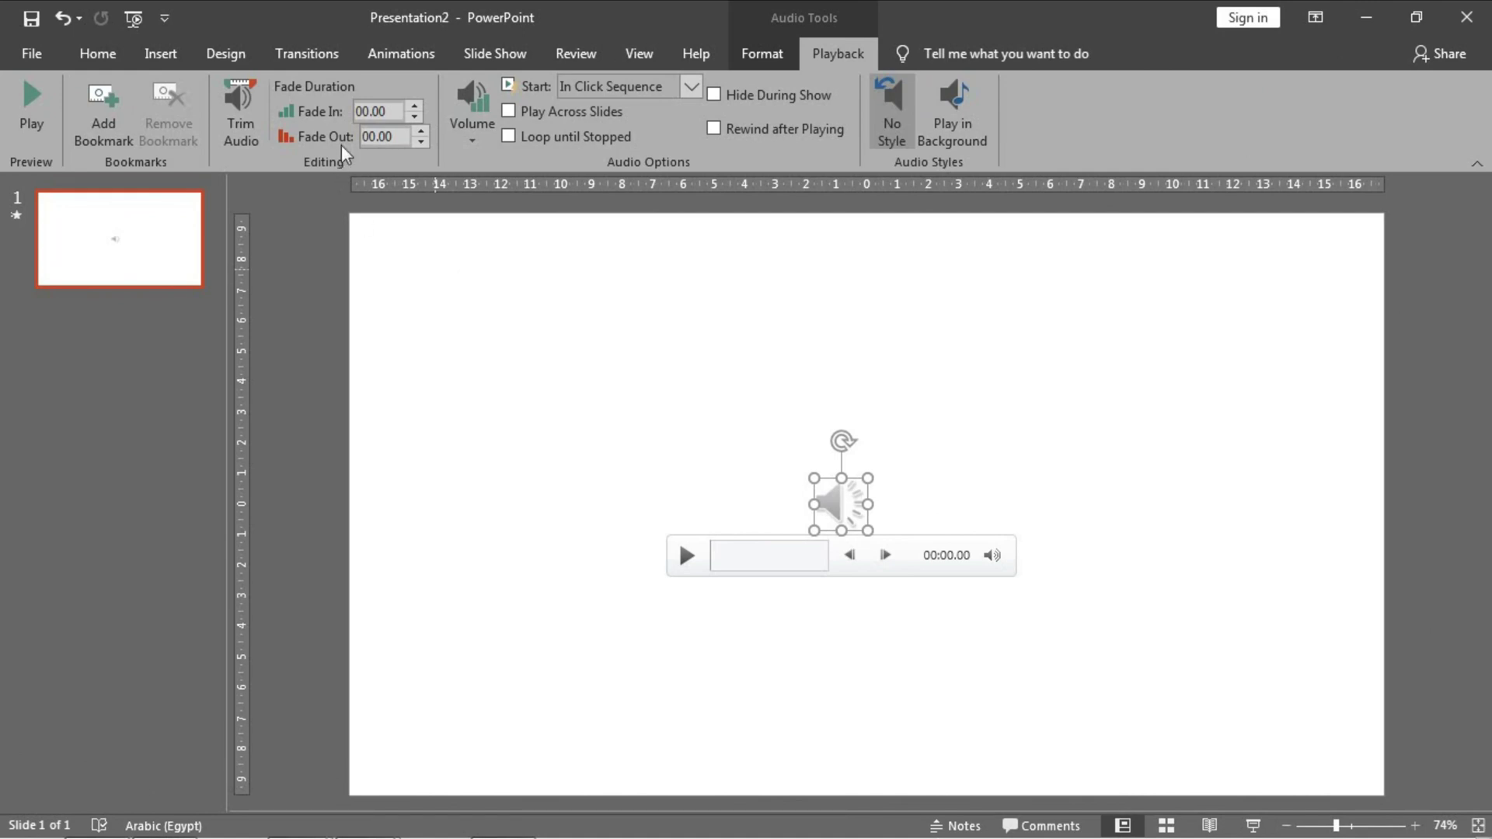
Trim the audio to start at 00:21.357 and end at 01:07.827
left_click(241, 129)
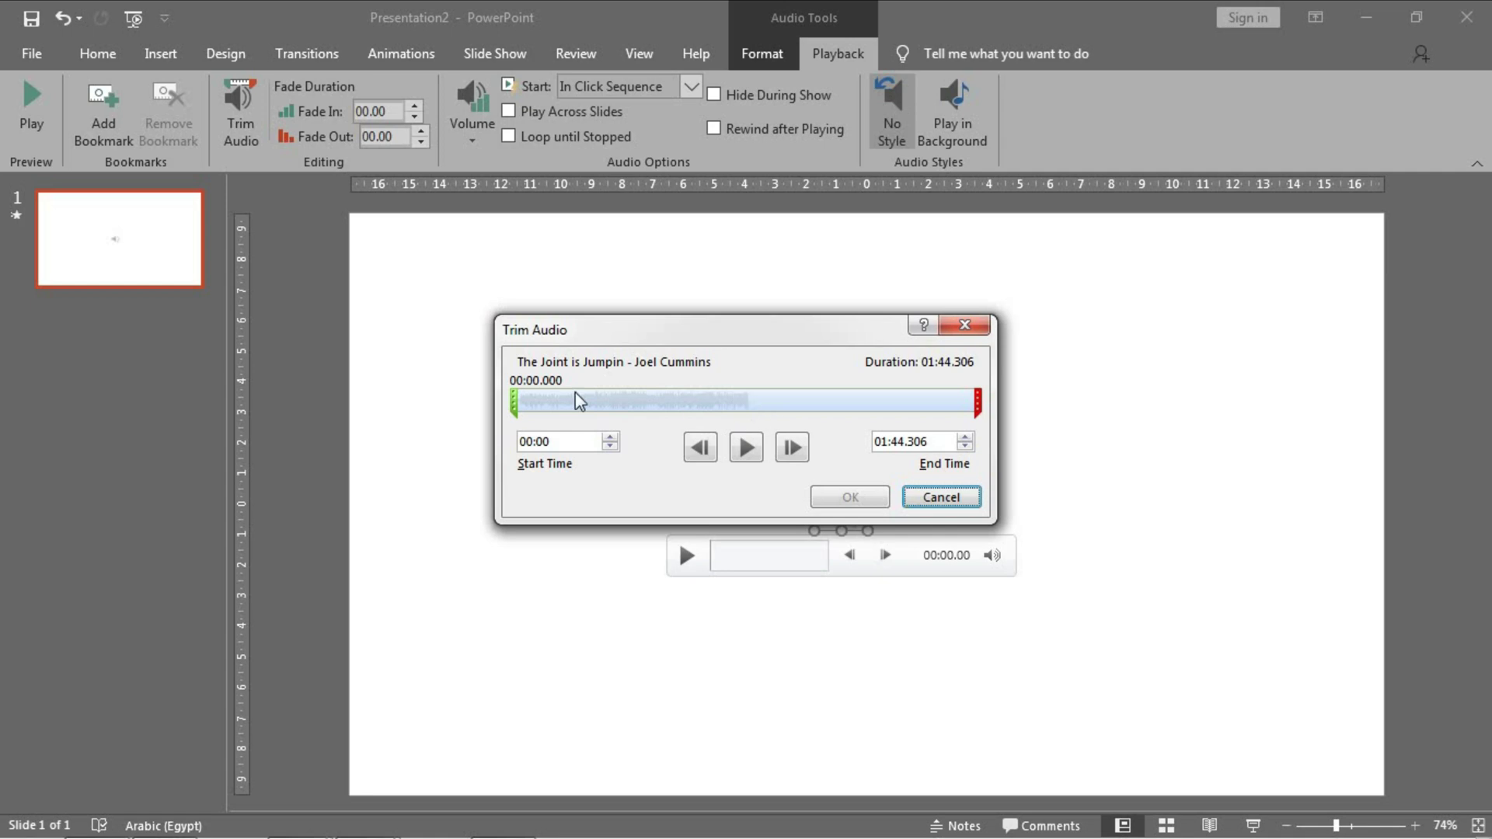
left_click_drag(514, 403, 608, 403)
left_click_drag(978, 403, 816, 403)
left_click(867, 501)
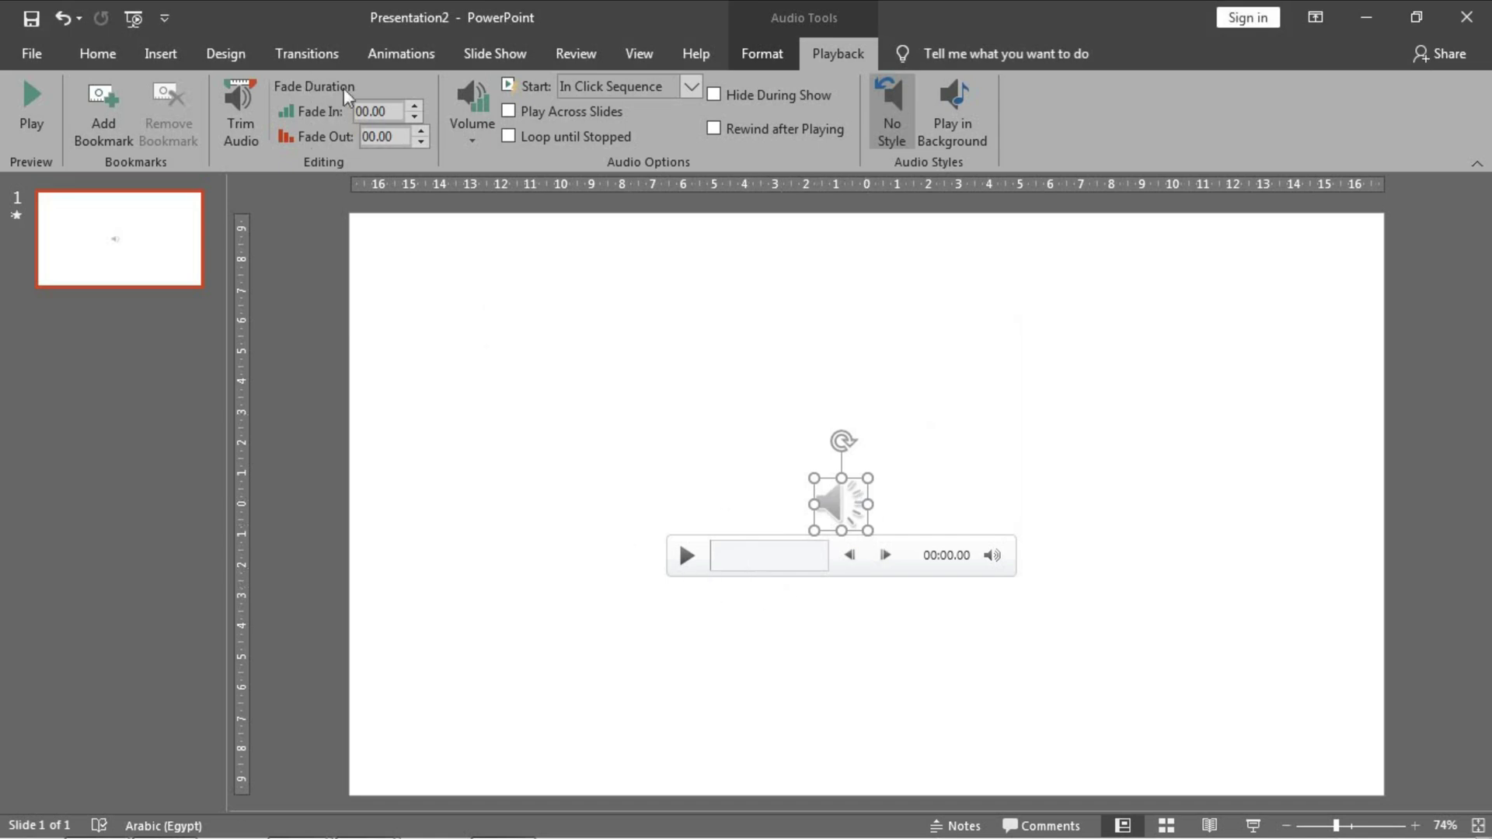
Set Fade In to 01.75 seconds and Fade Out to 02.00 seconds
left_click(417, 107)
left_click(417, 106)
left_click(417, 107)
left_click(416, 107)
left_click(422, 132)
left_click(422, 132)
left_click(422, 132)
left_click(422, 132)
left_click(422, 130)
left_click(750, 457)
Set the audio Start option to When Clicked On
left_click(691, 89)
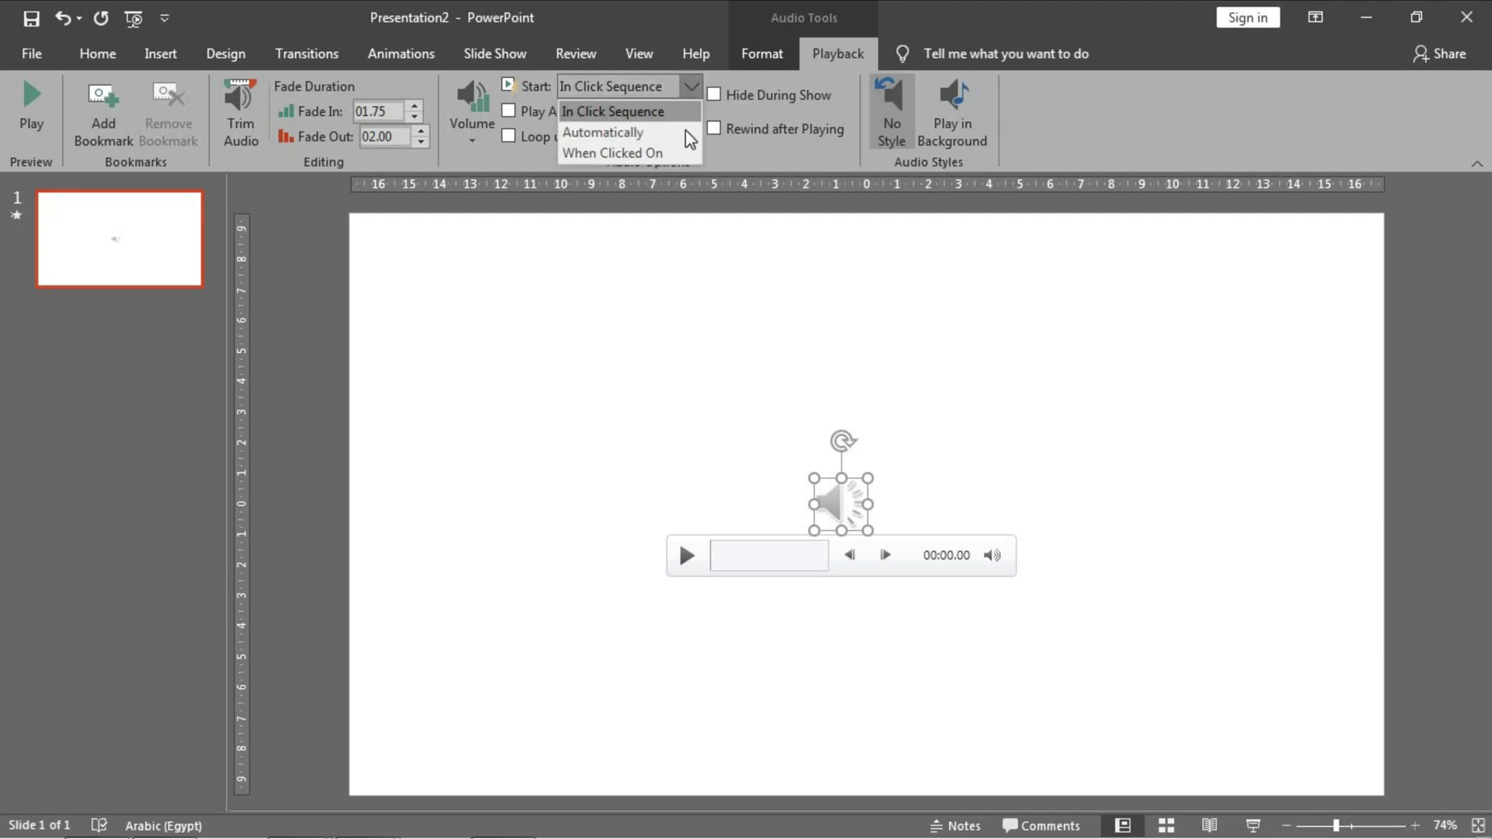
left_click(600, 134)
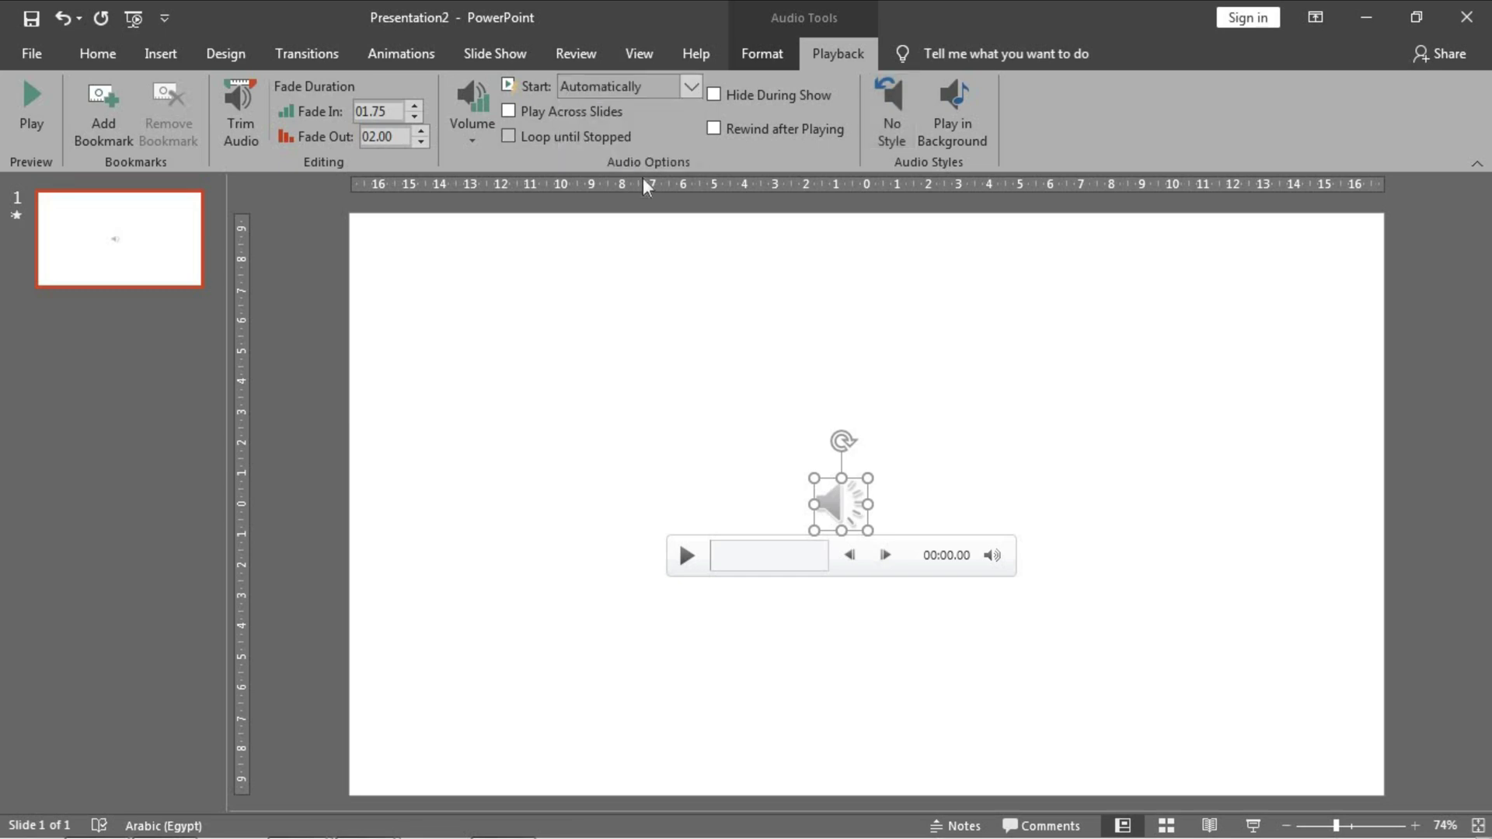
left_click(688, 89)
left_click(668, 147)
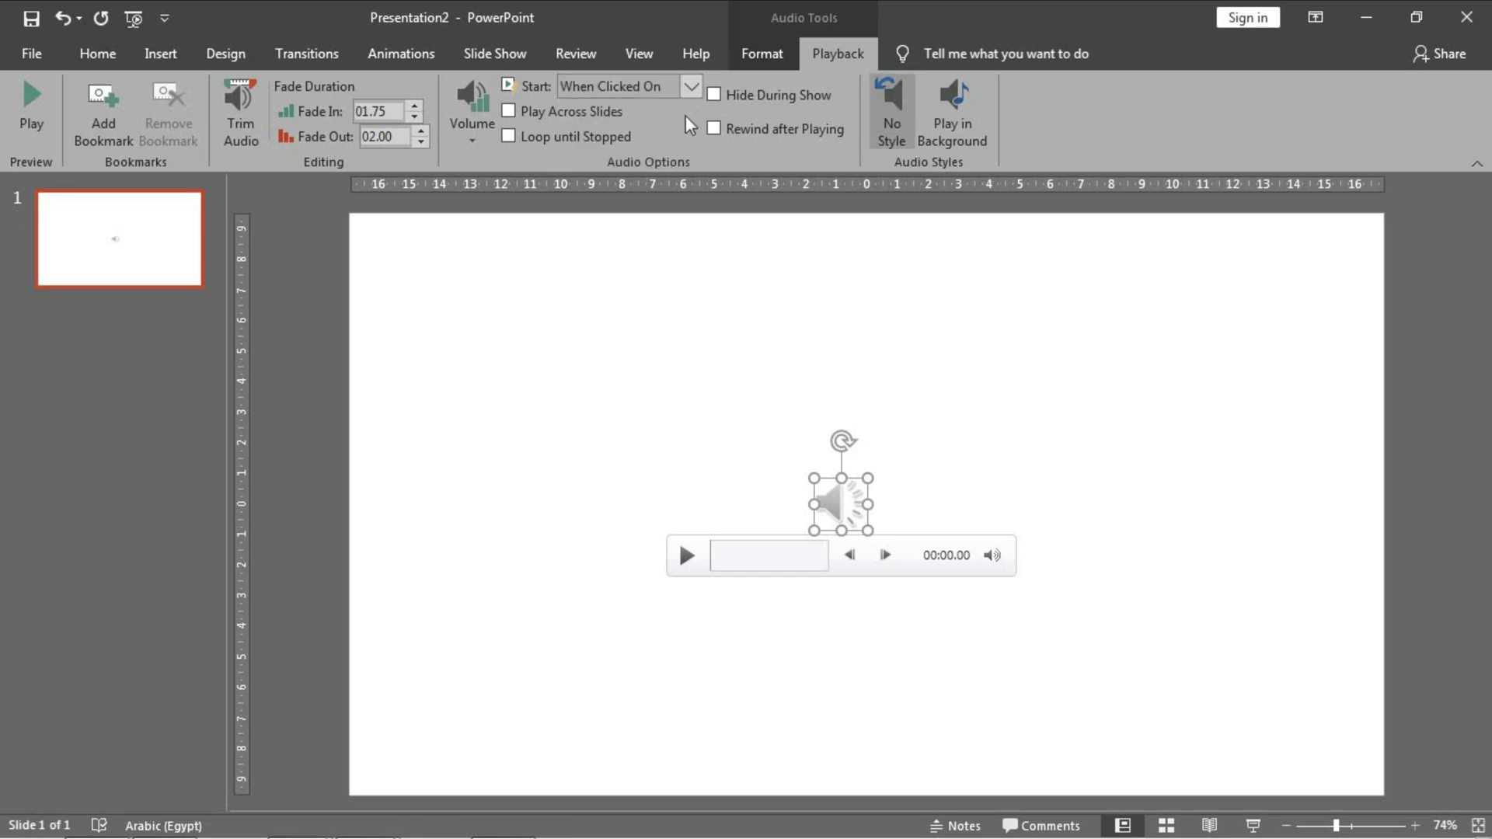
Turn on Play Across Slides and Loop until Stopped, then preview the music
left_click(510, 111)
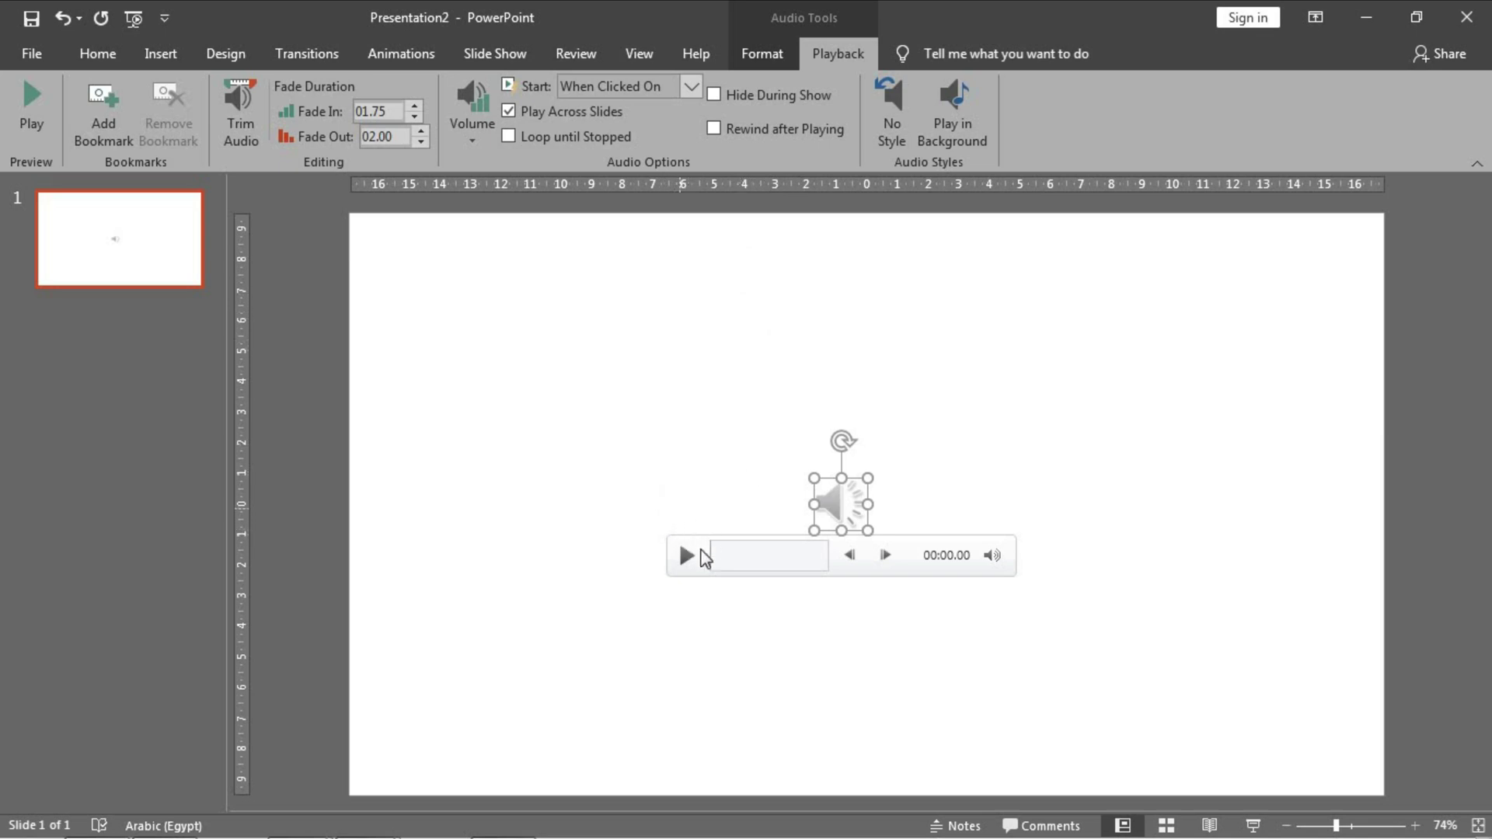
left_click(509, 136)
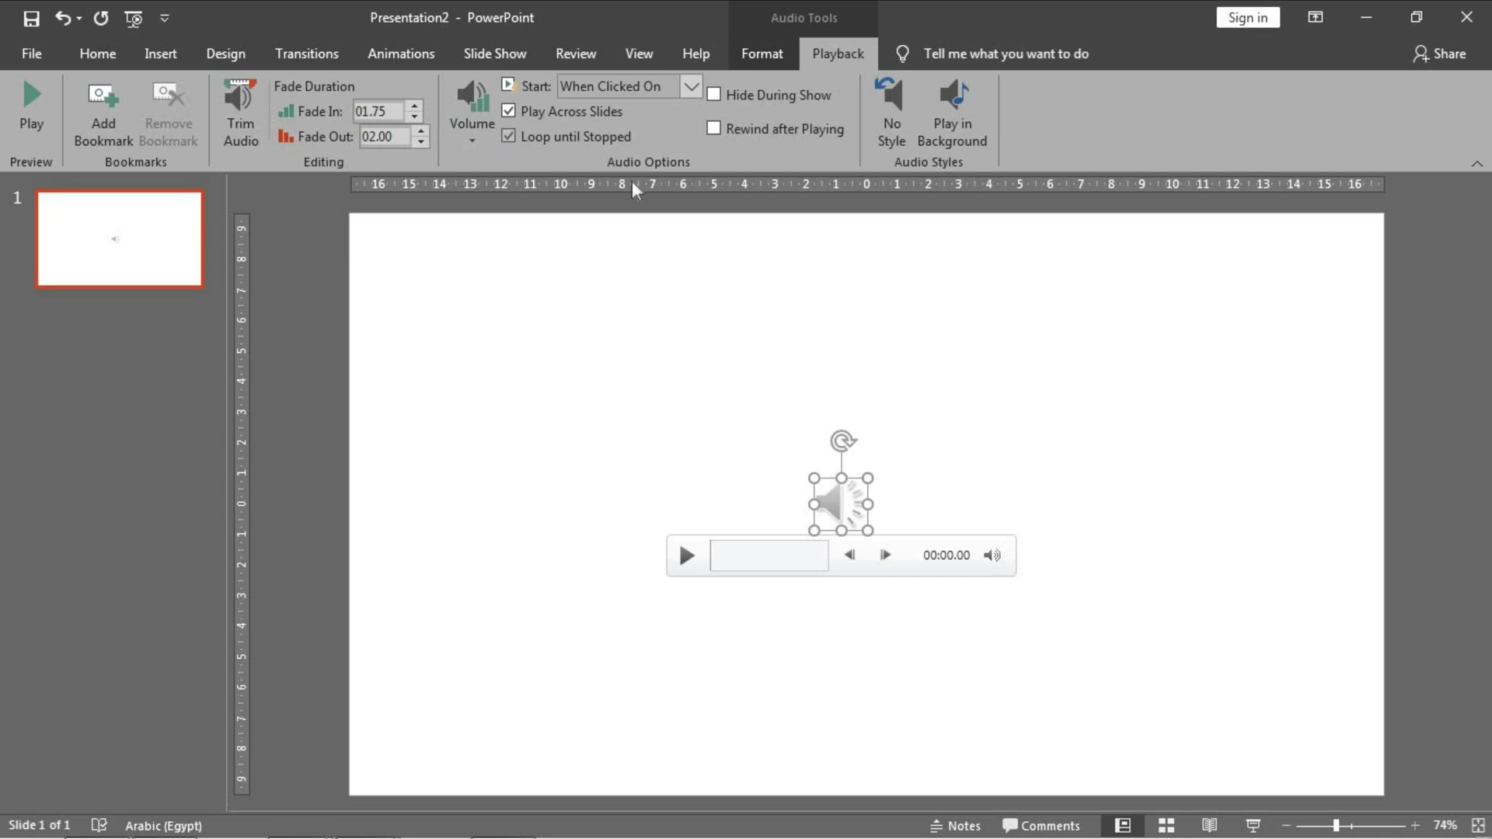
left_click(679, 557)
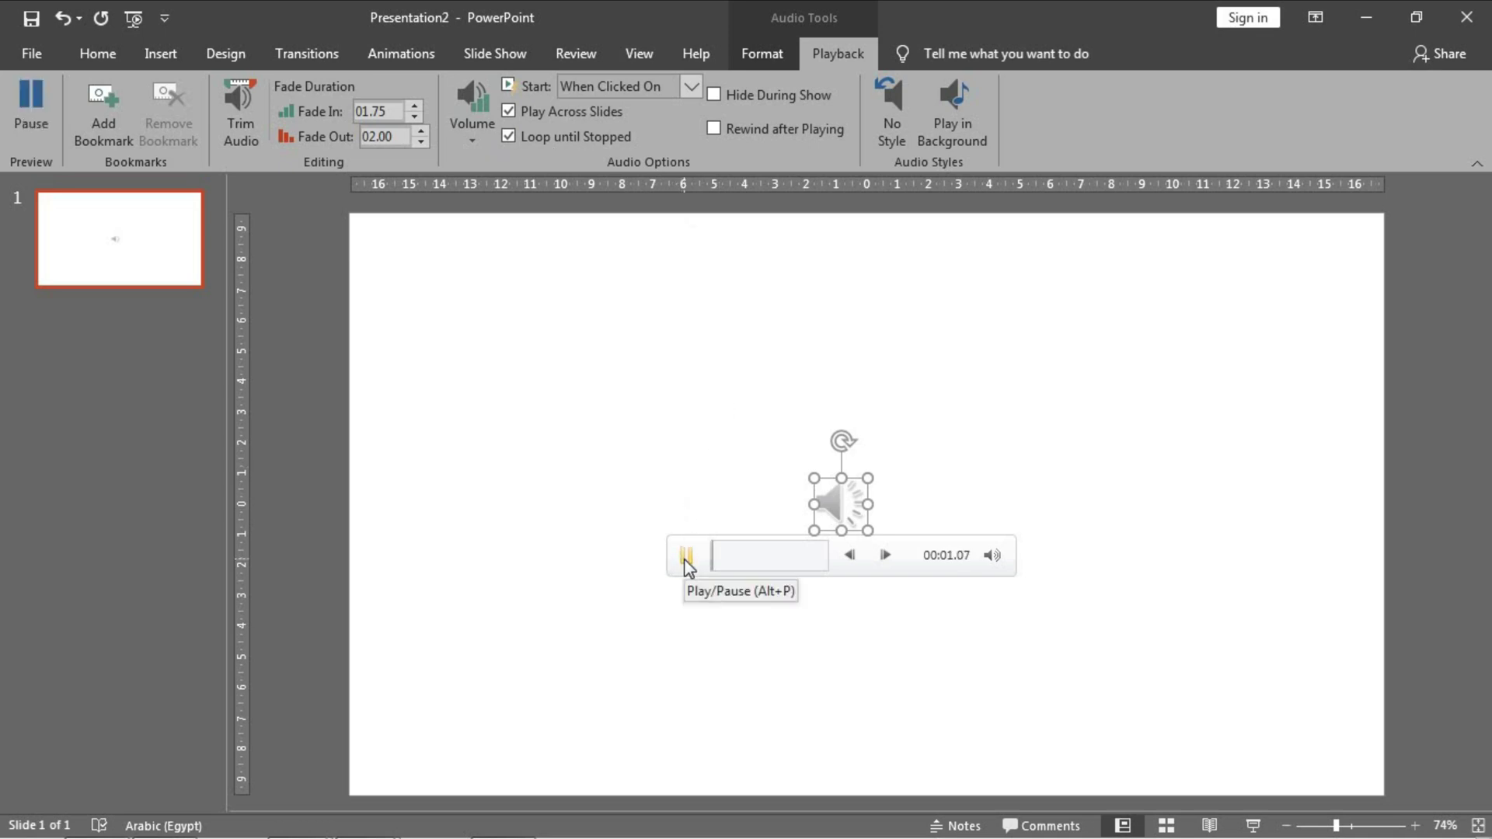
left_click(687, 560)
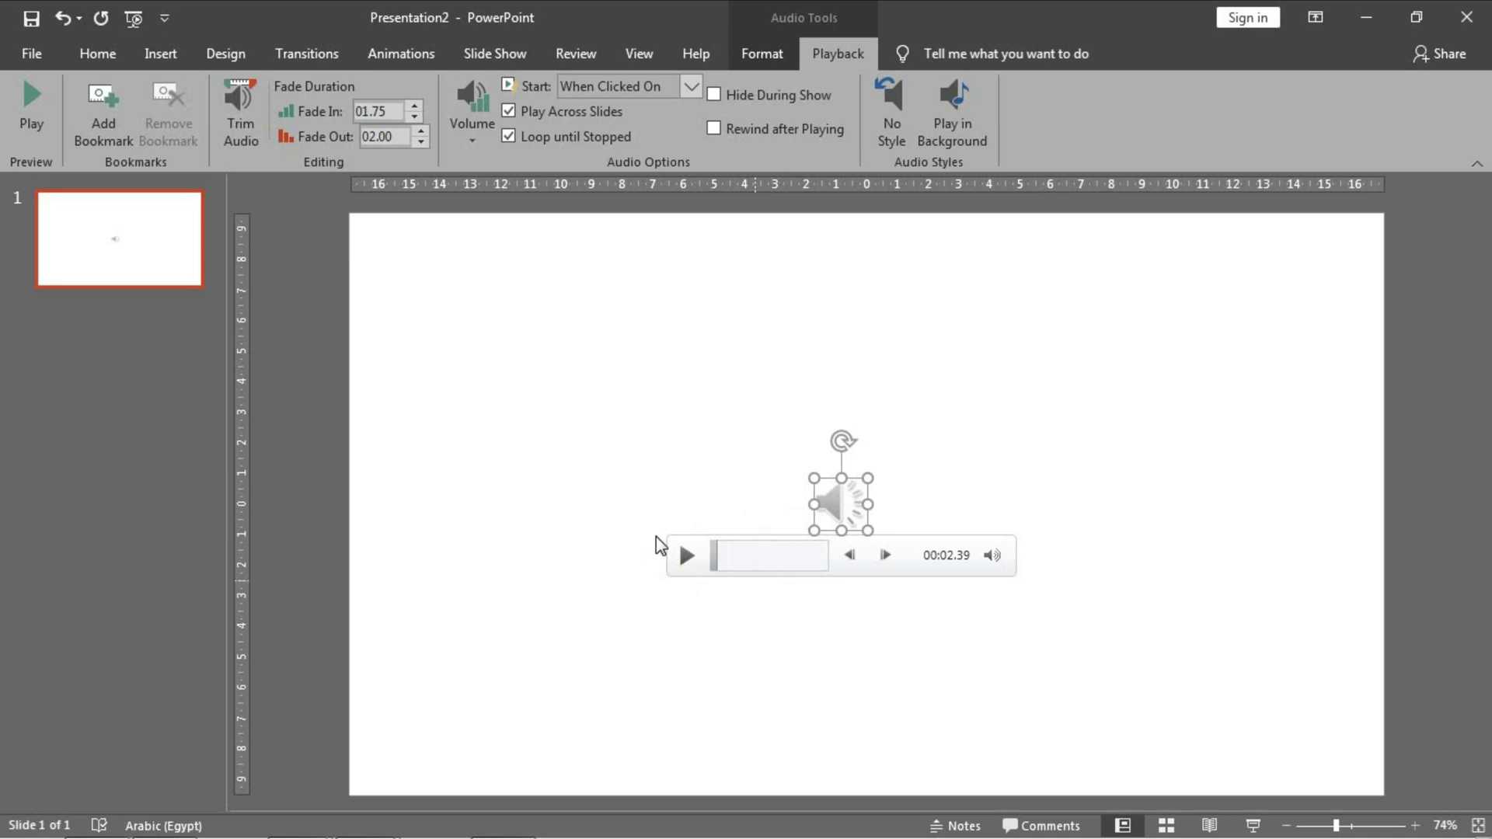
Toggle Hide During Show on and back off so the speaker icon stays visible
left_click(715, 94)
left_click(910, 458)
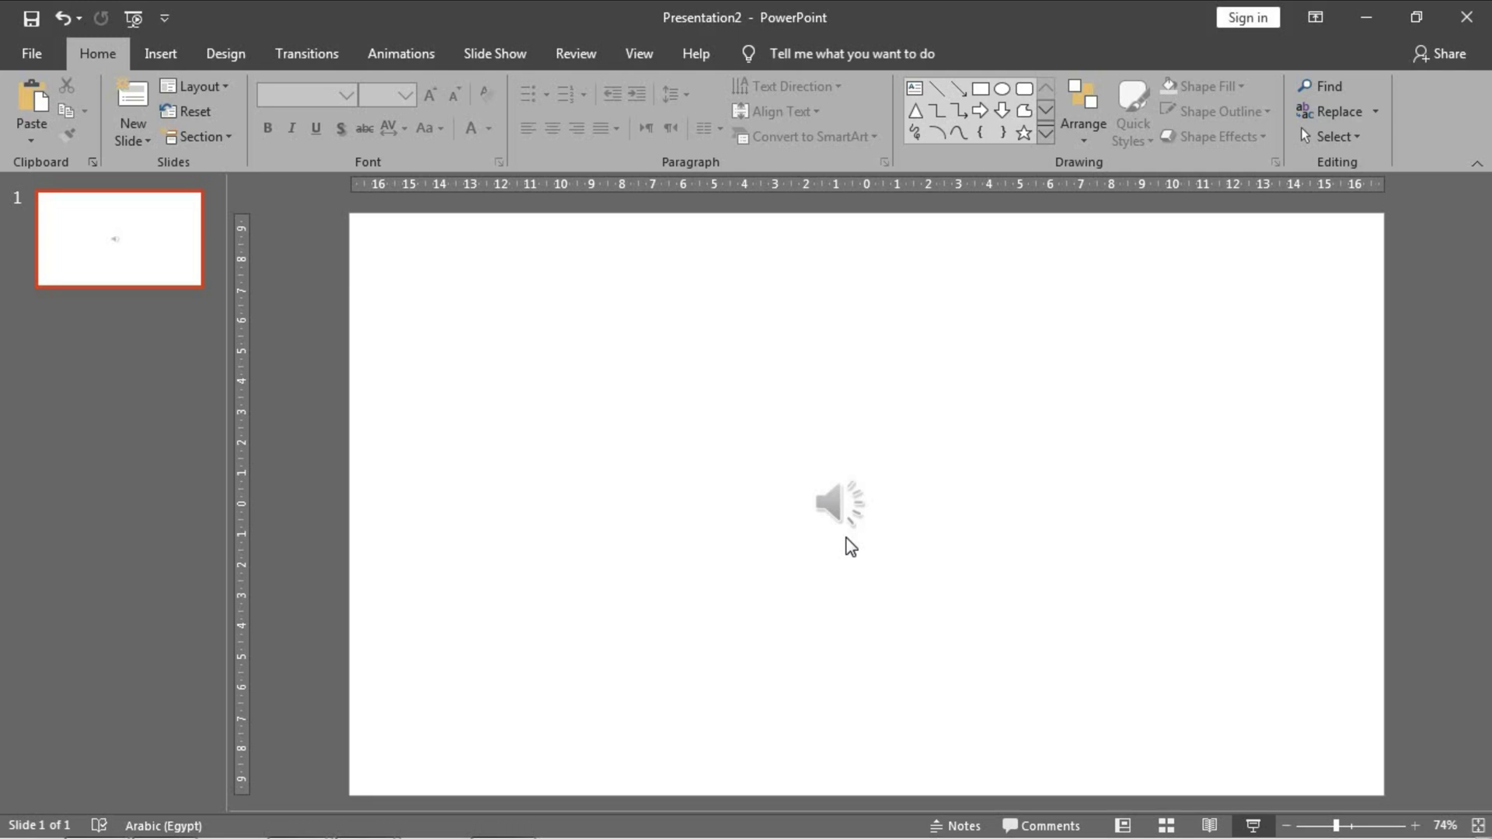
left_click(840, 511)
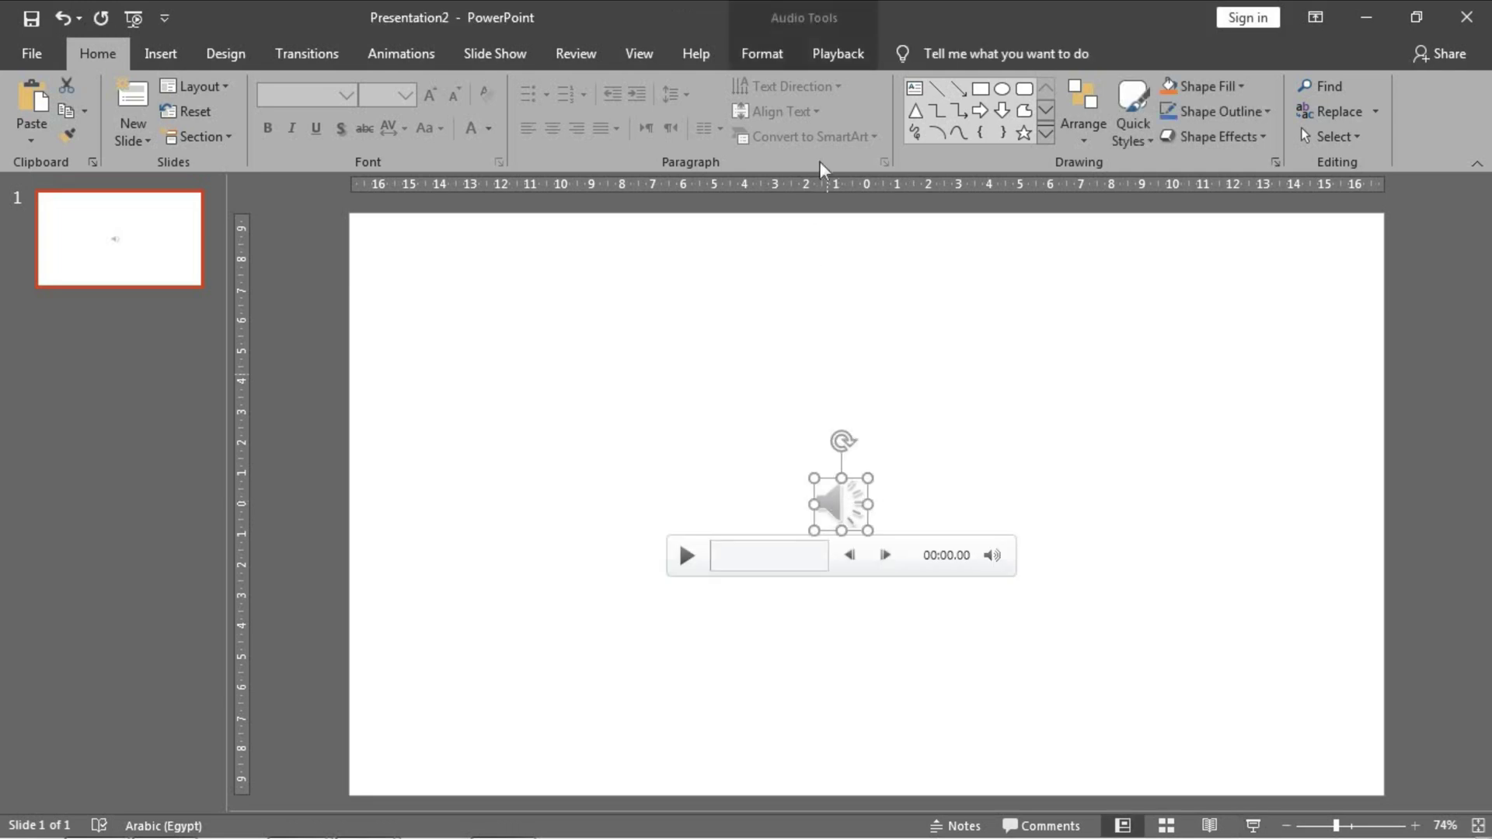
left_click(838, 53)
left_click(714, 95)
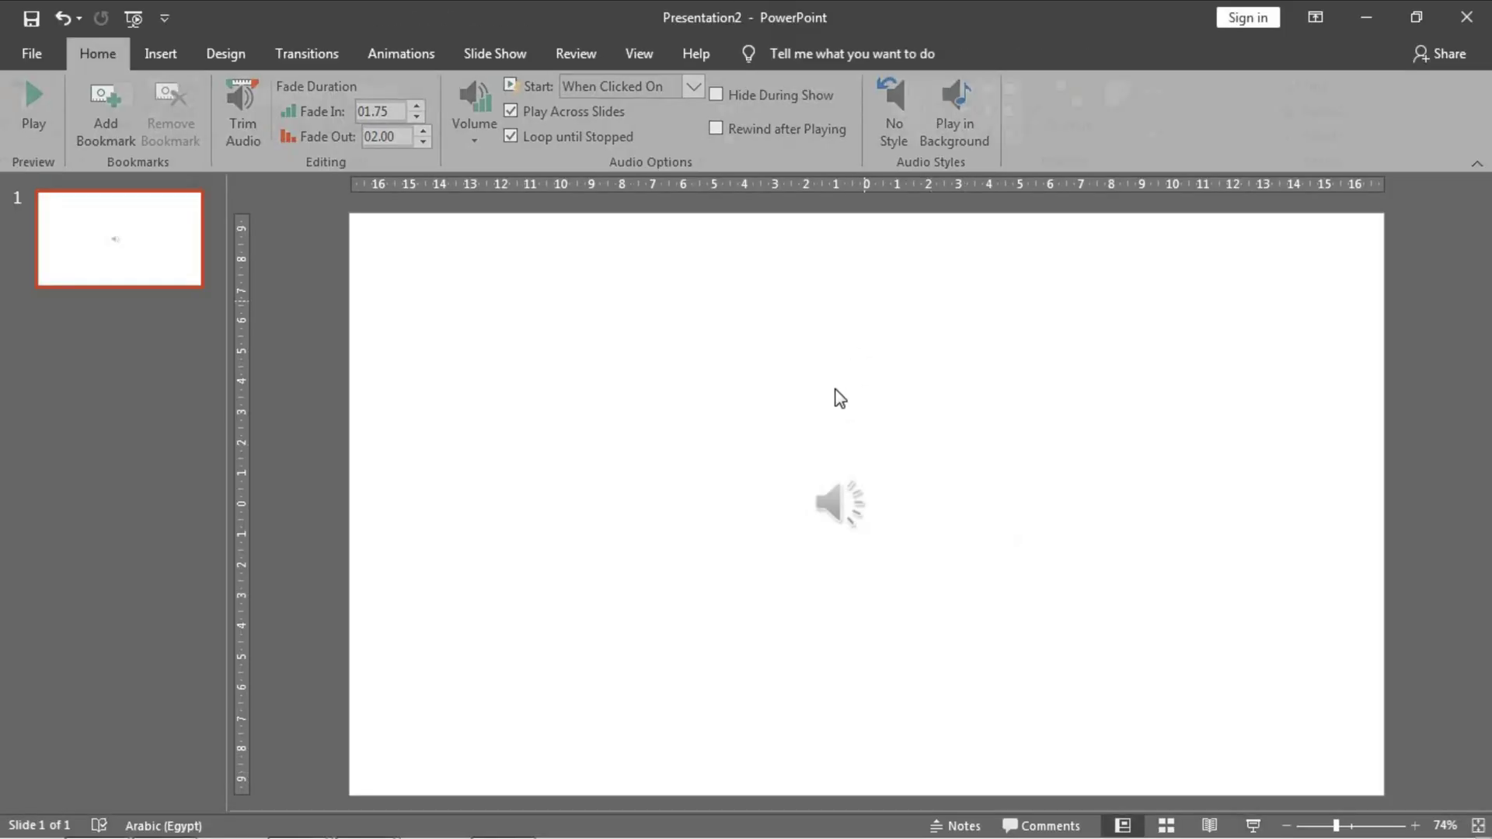
In the Animation Pane, set the Play Audio effect to stop after the current slide
left_click(389, 52)
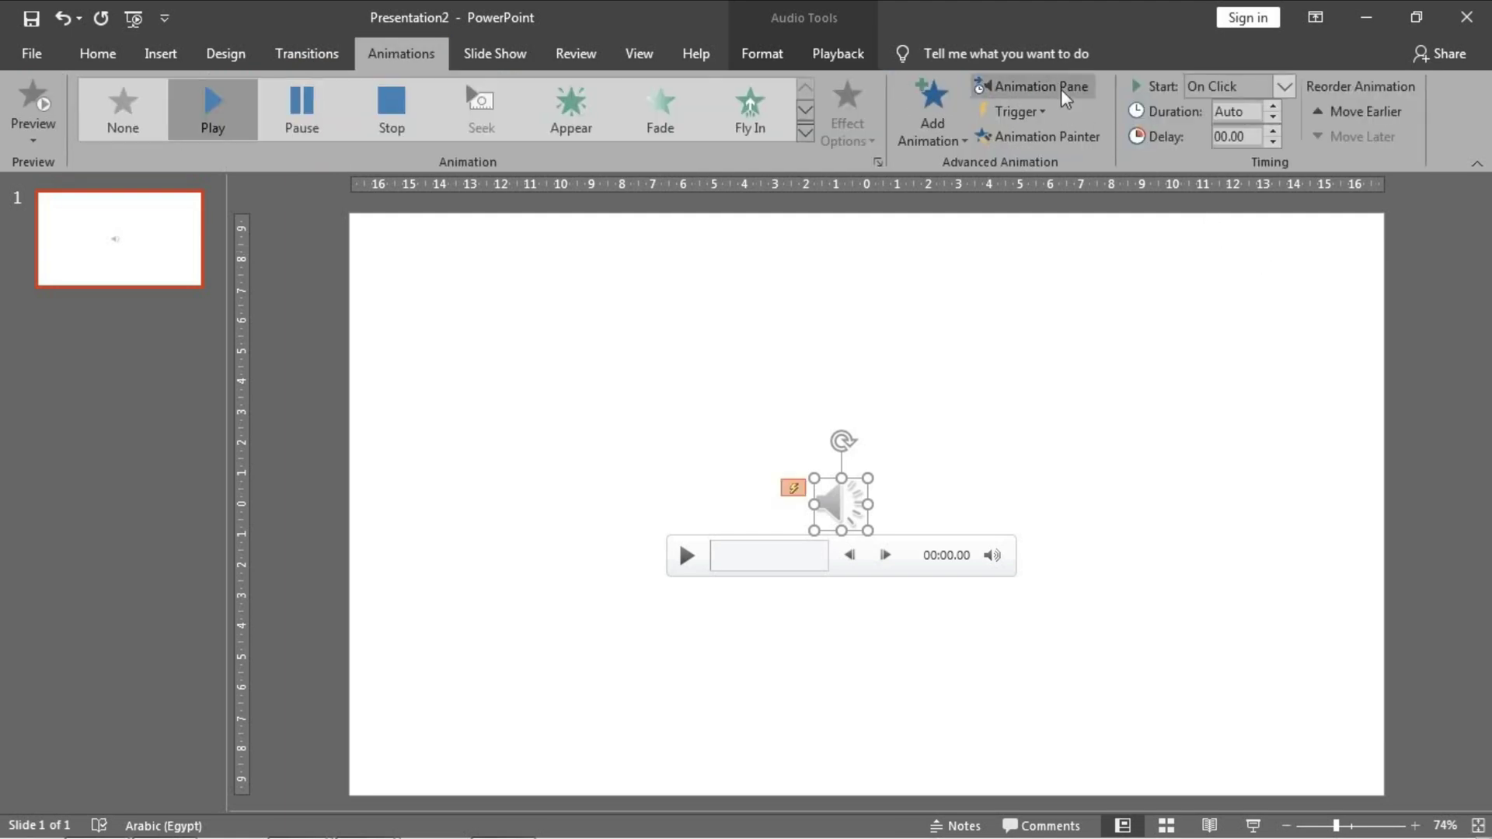
left_click(1066, 89)
double_click(1325, 301)
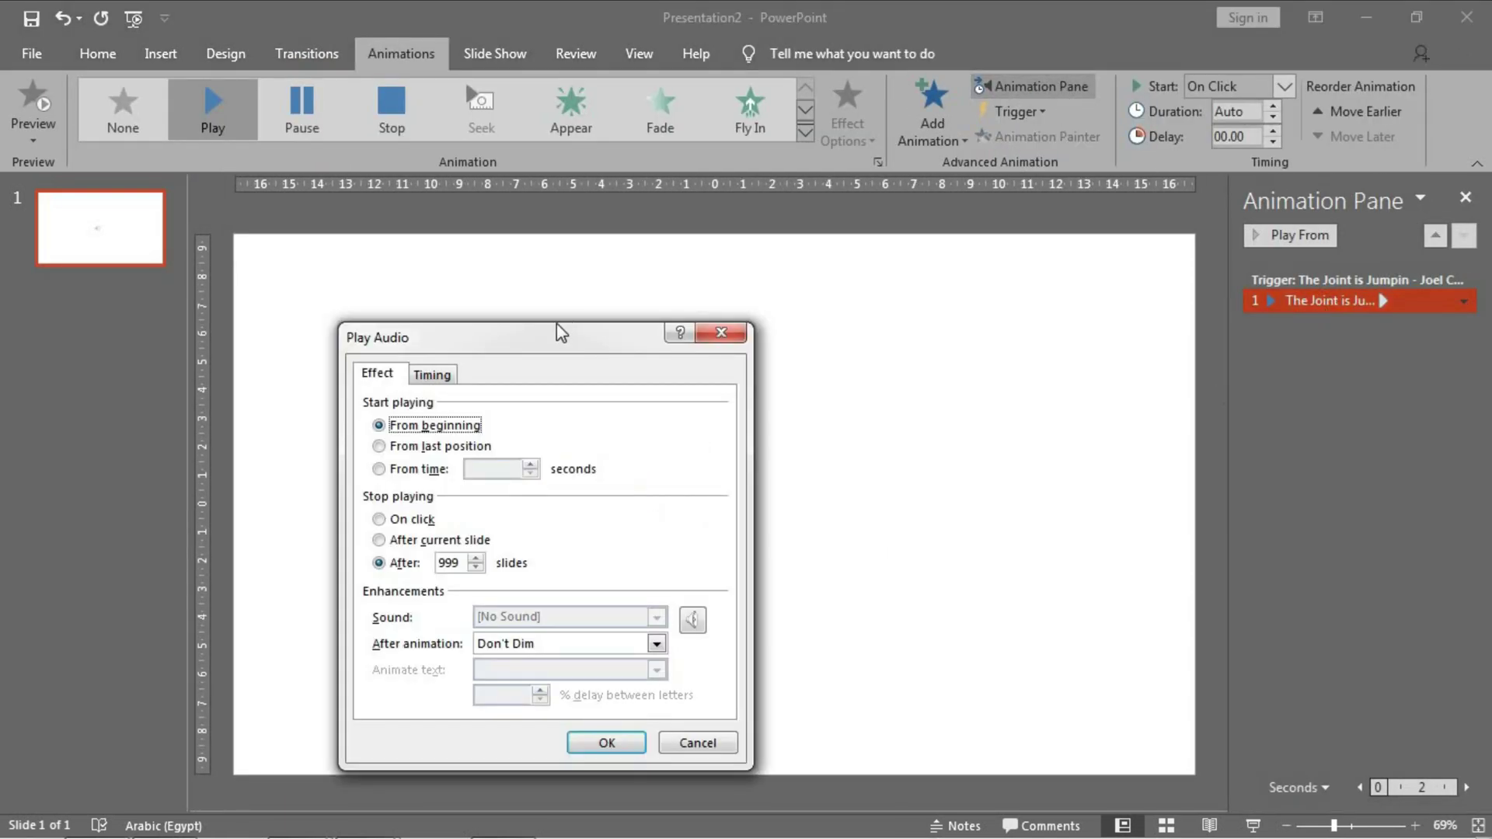
left_click_drag(557, 328, 997, 230)
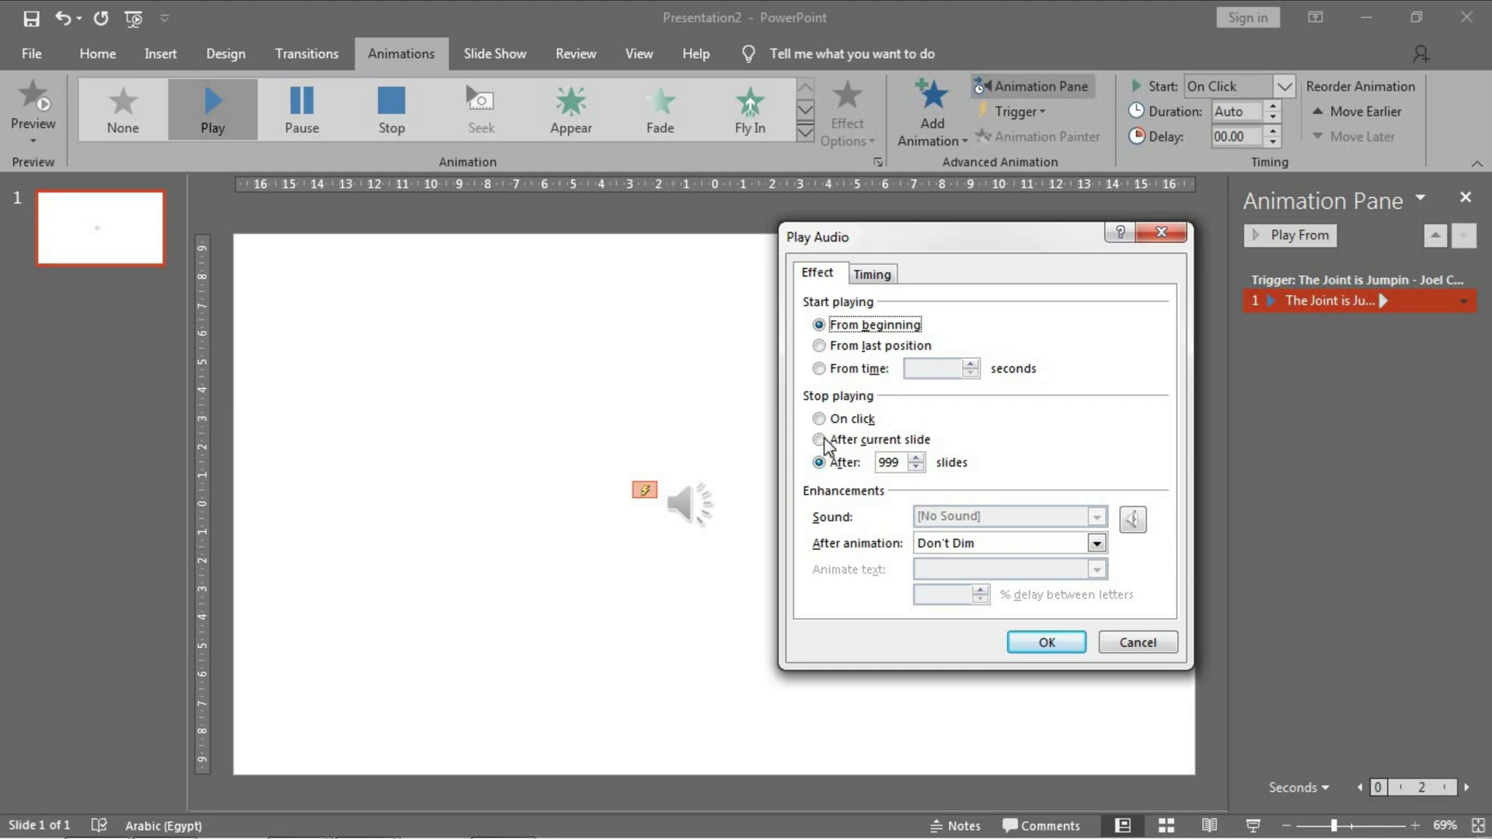
left_click(827, 441)
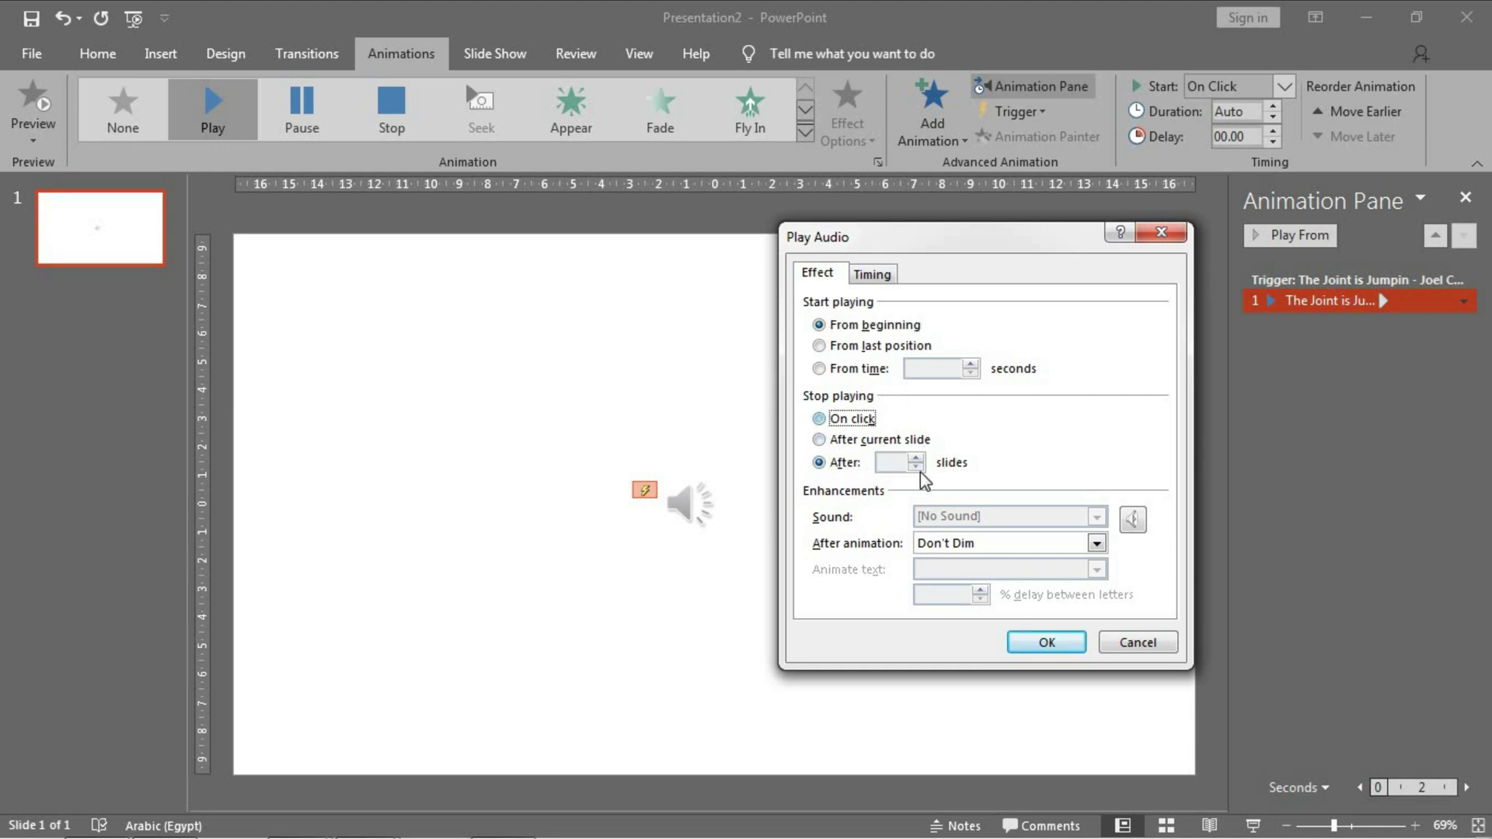
left_click(1061, 642)
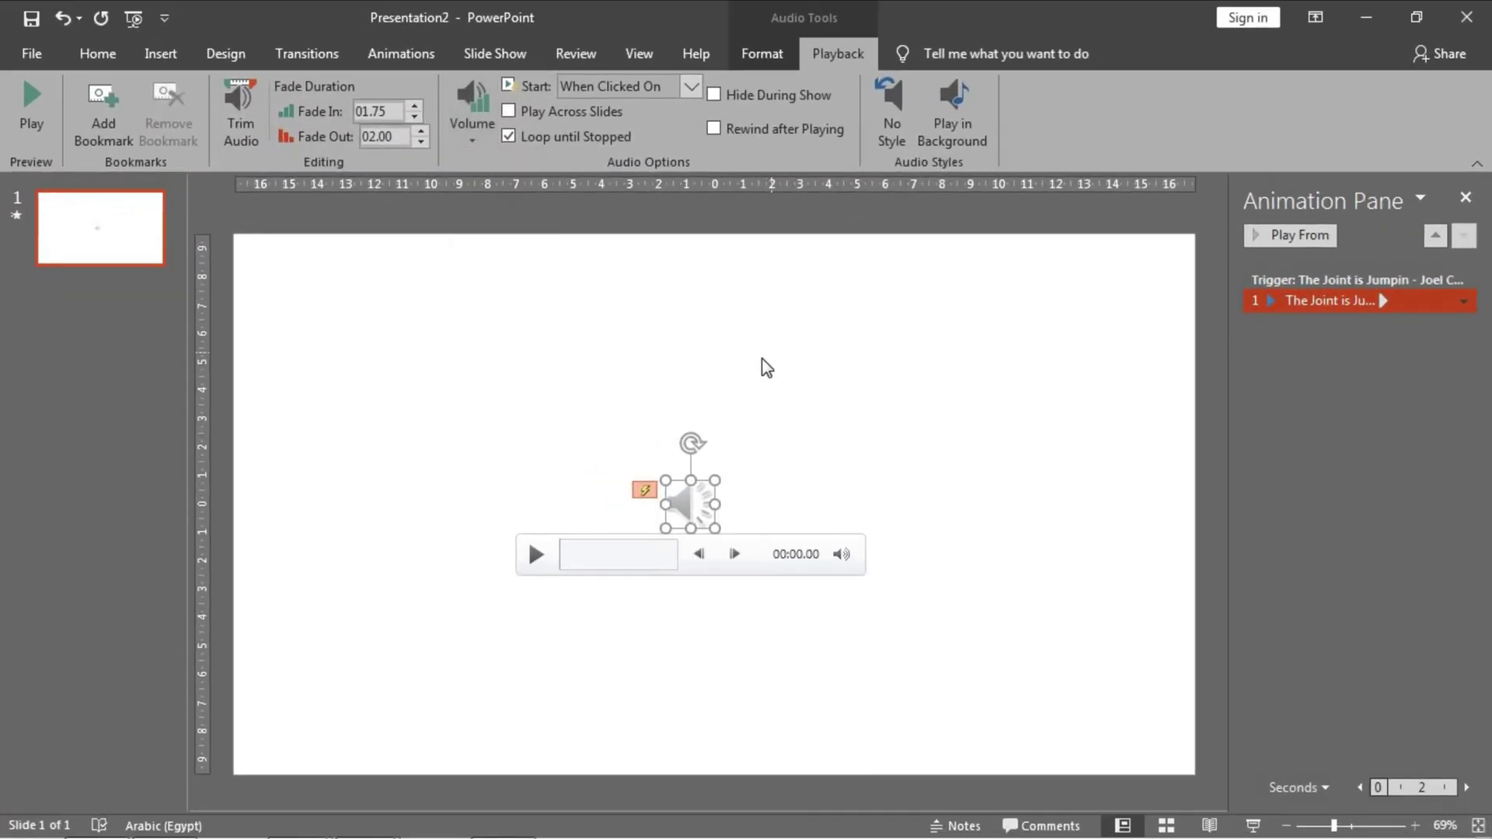
left_click(769, 373)
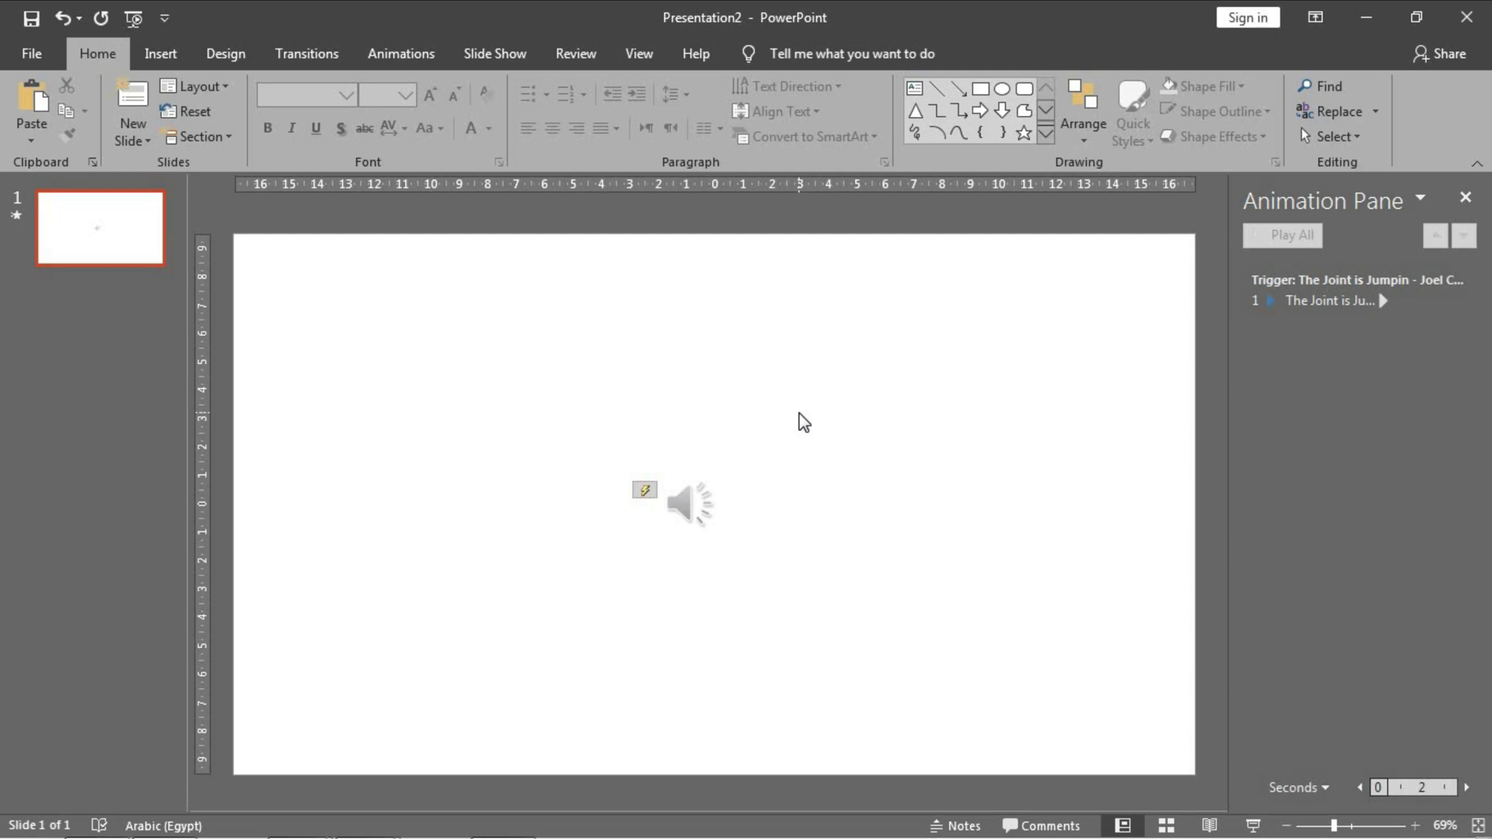
Apply a shadowed picture style to the speaker icon, enlarge it to 9.69 cm, and centre it
left_click(694, 505)
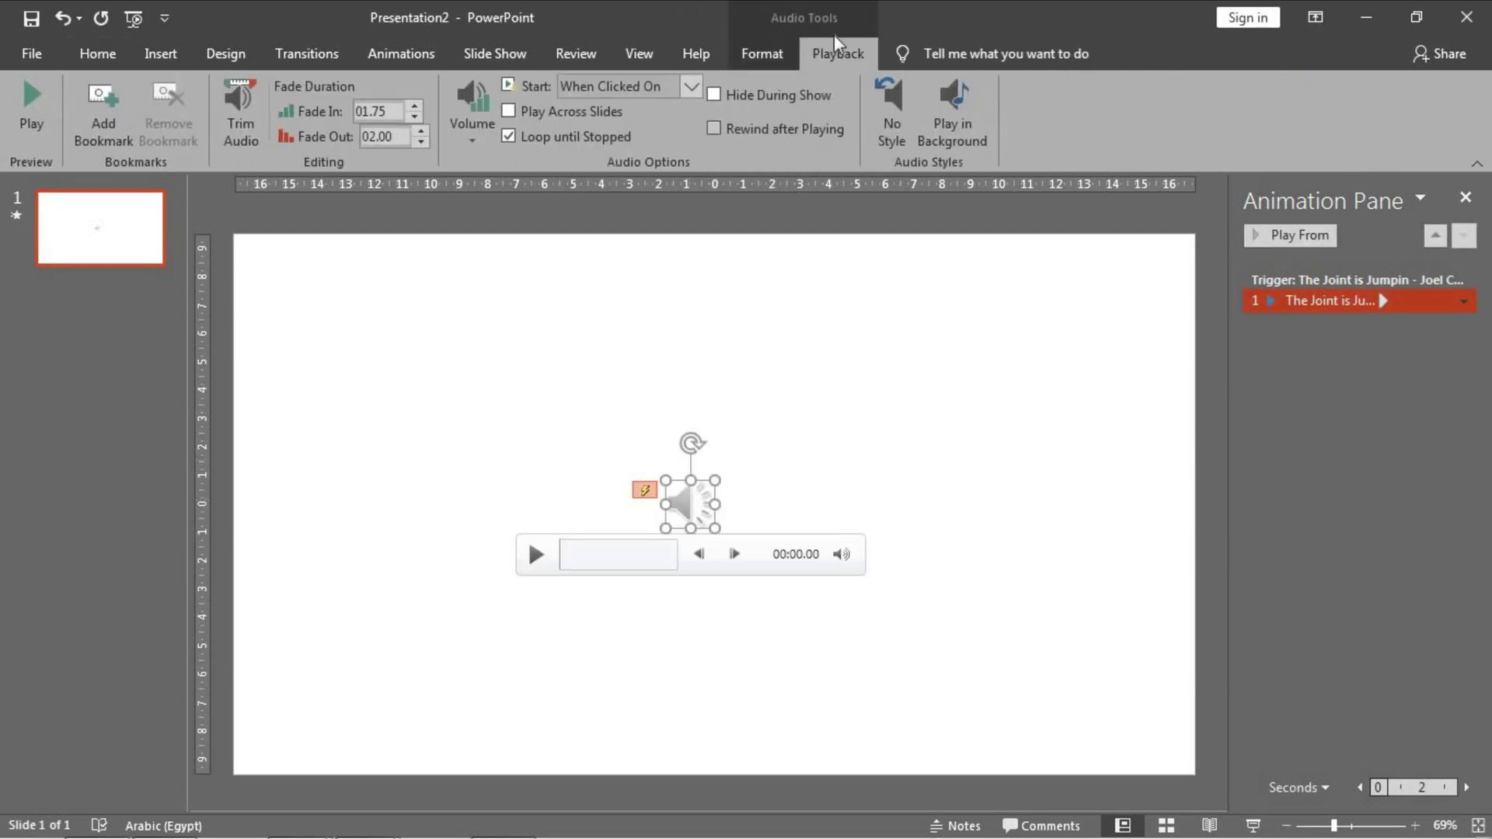
left_click(755, 45)
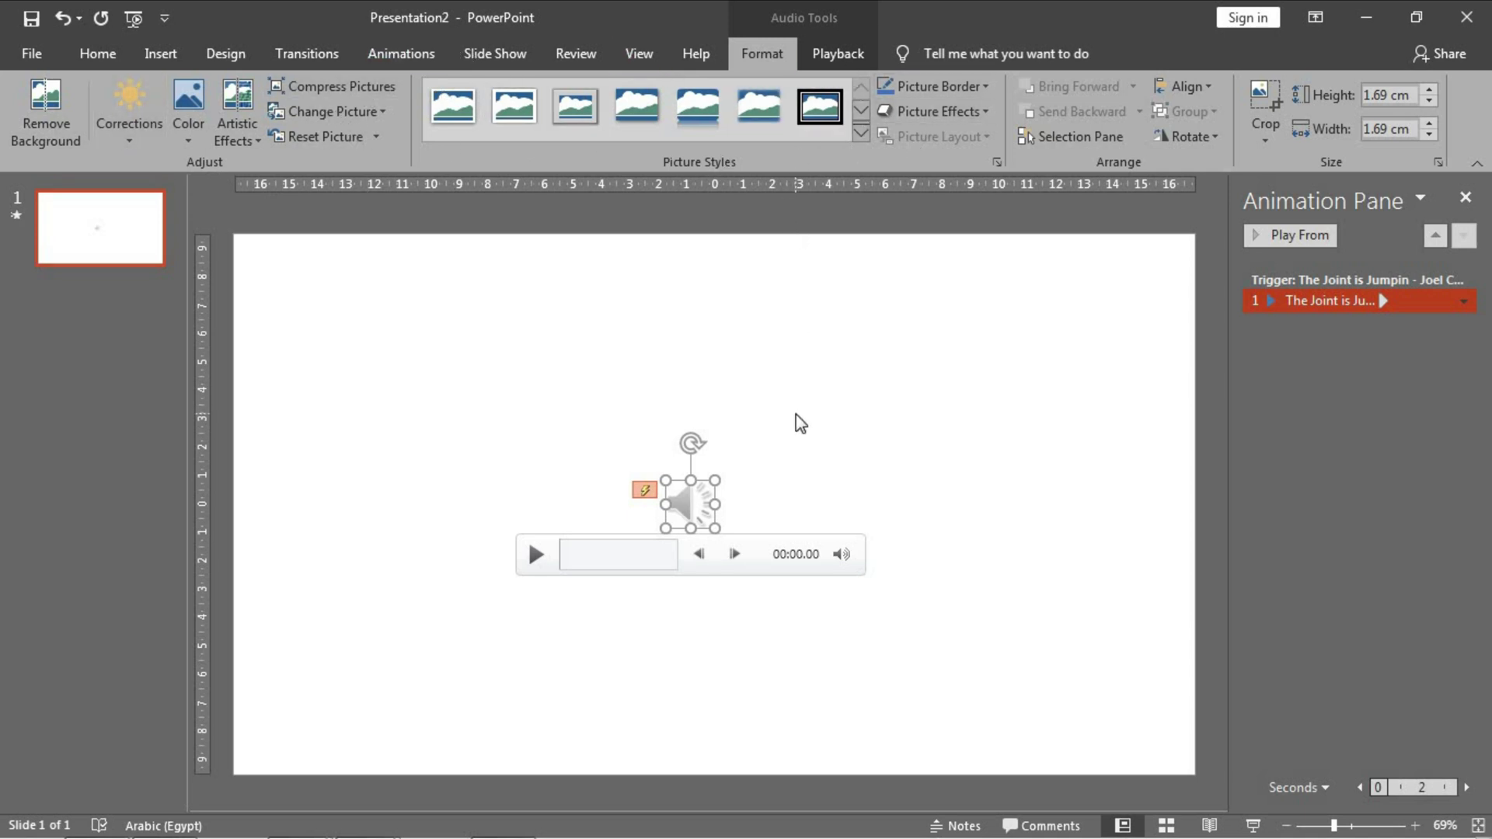
left_click(862, 134)
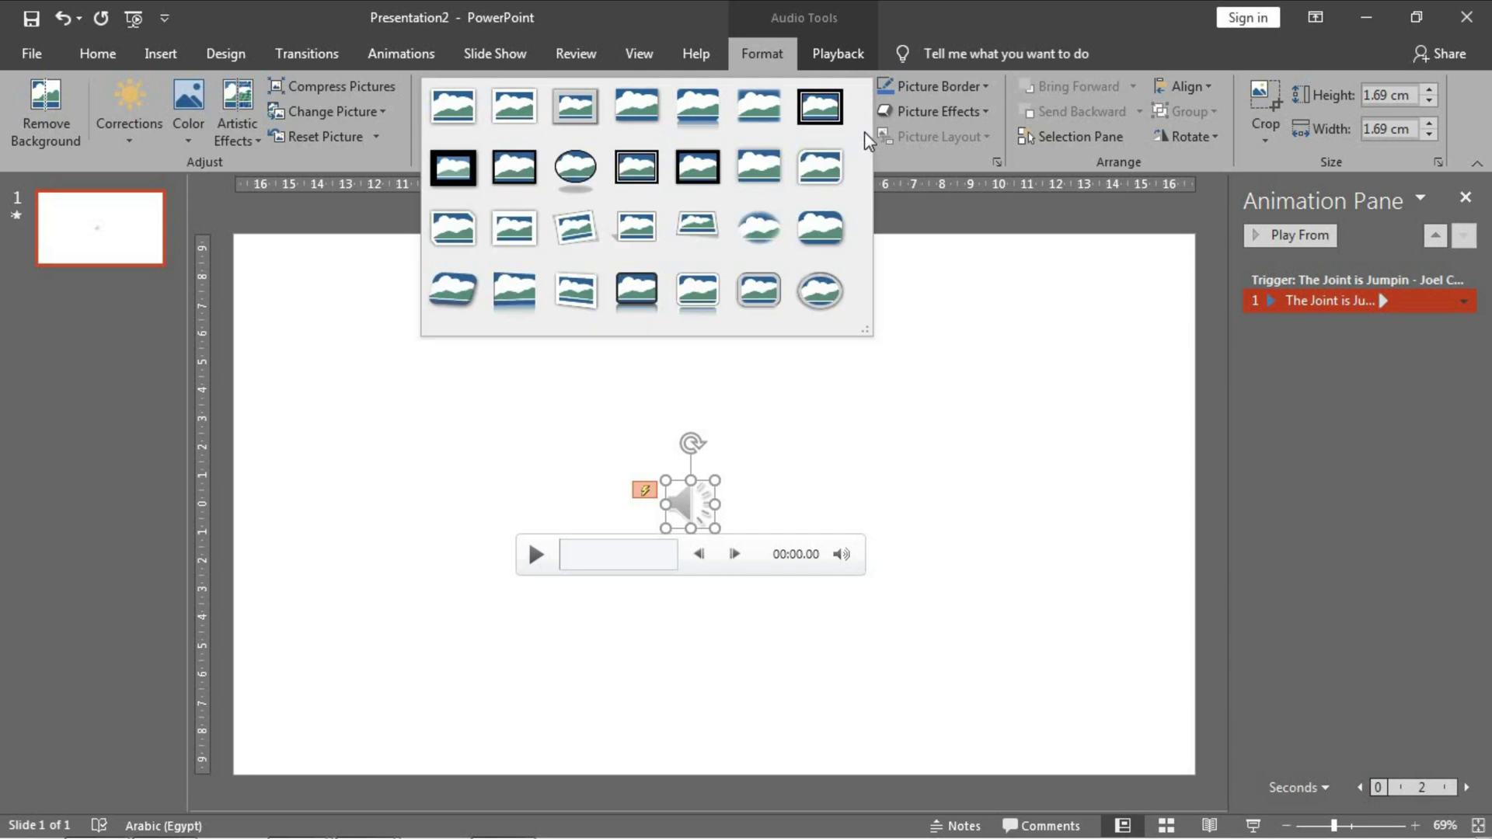
left_click(820, 227)
left_click_drag(772, 442, 943, 333)
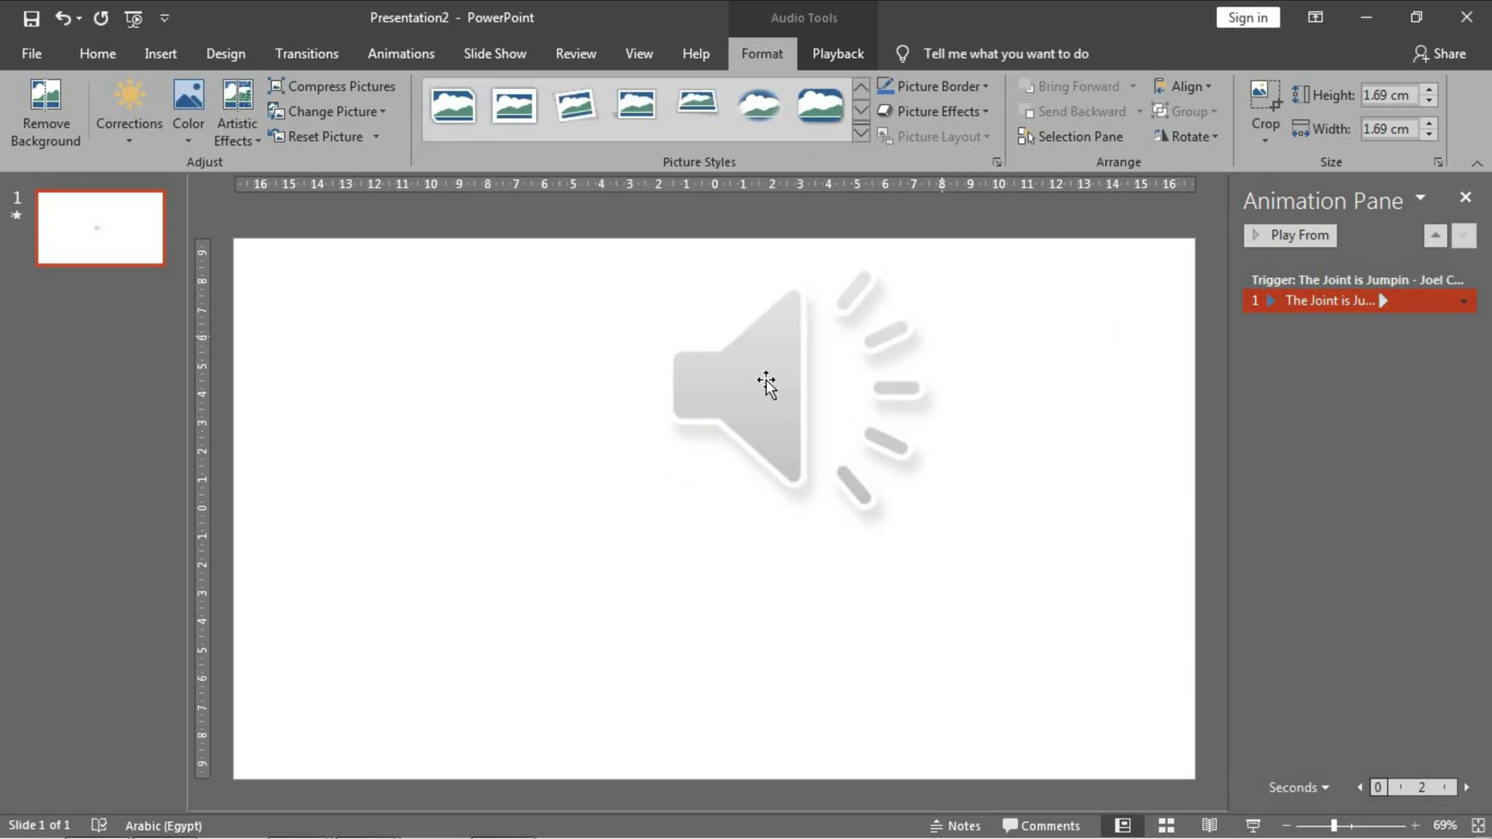
left_click_drag(766, 383, 678, 500)
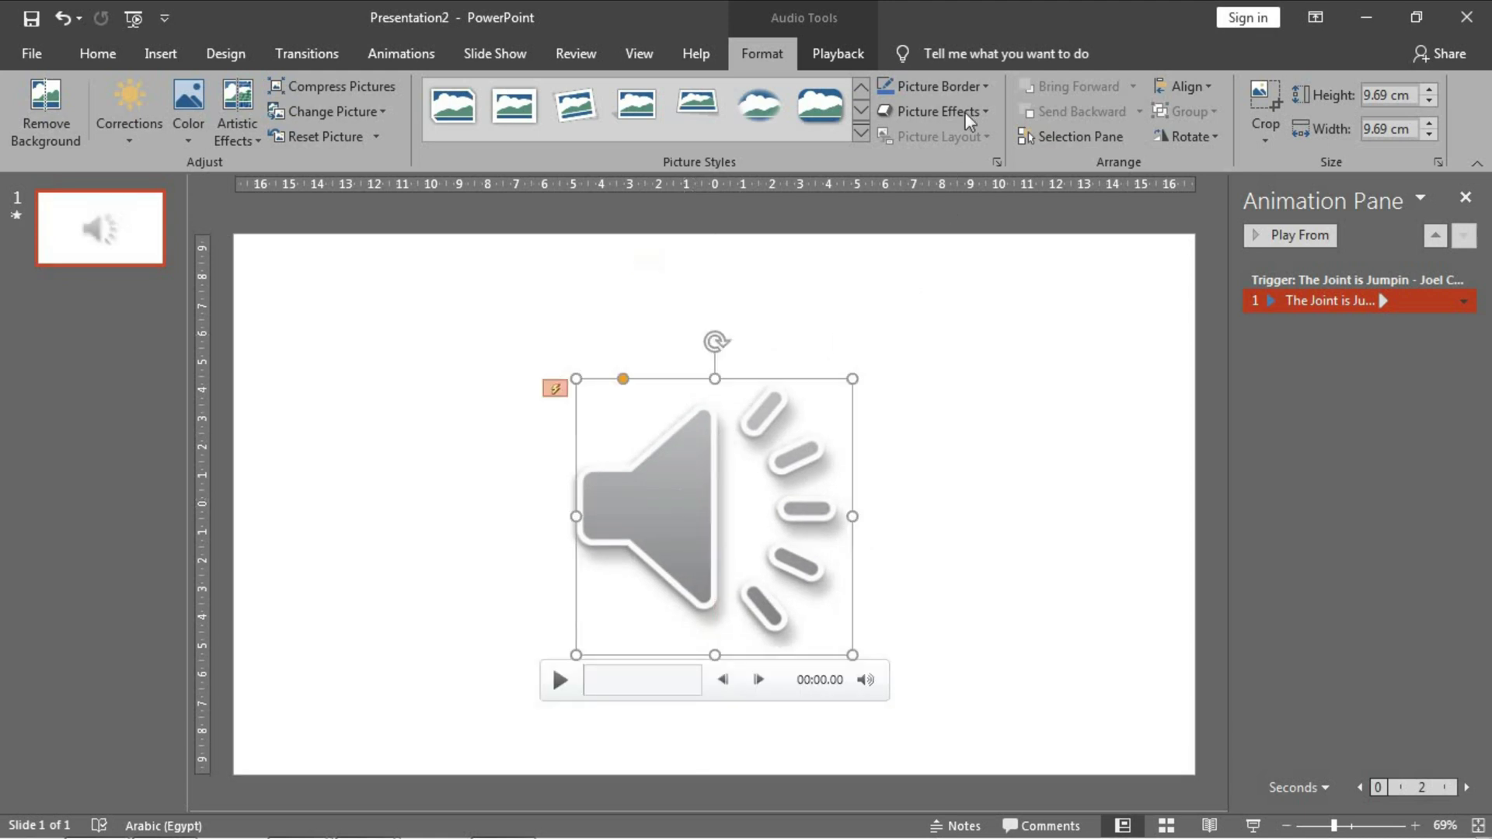